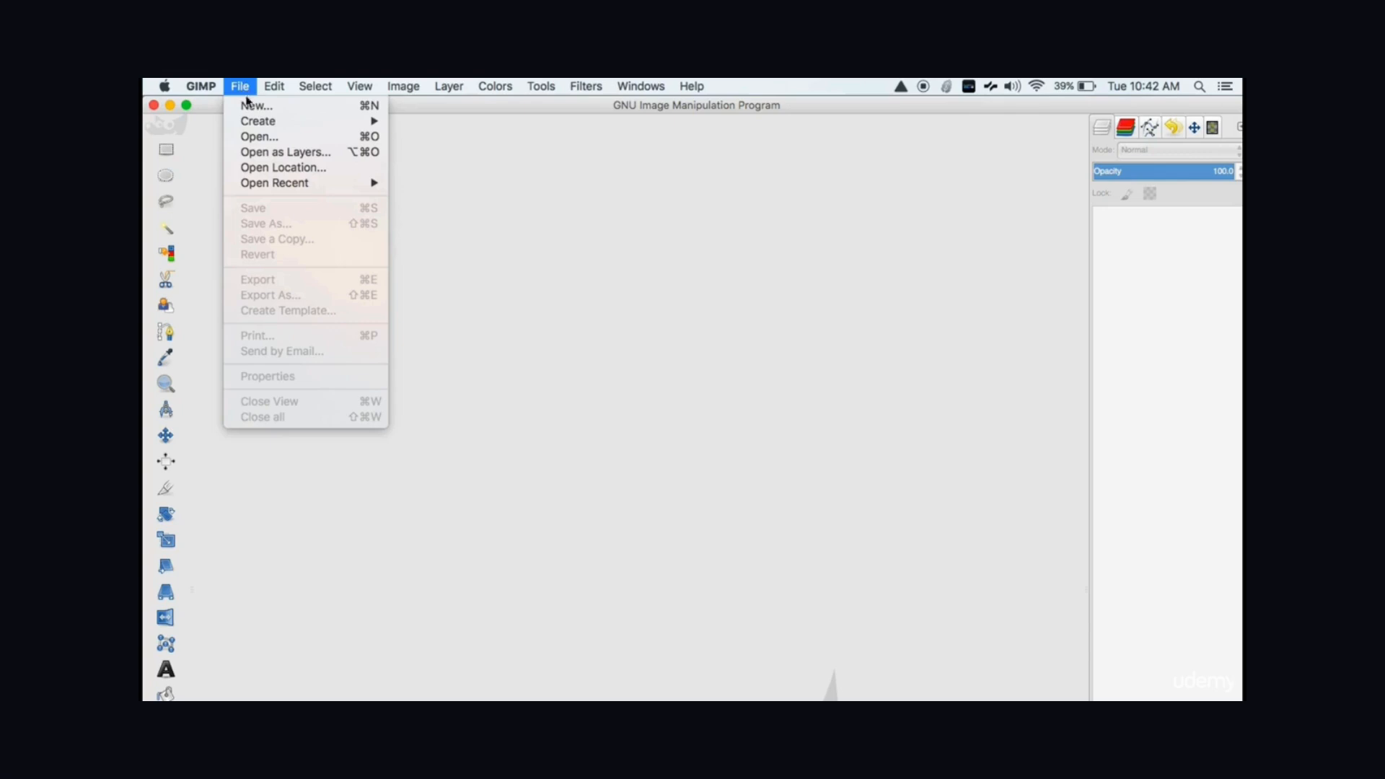
Open the recent file T-shirt_template-Merch_by_AMZN .xcf and bring its whole canvas into view
{"action": "mouse_move", "coordinate": [274, 184]}
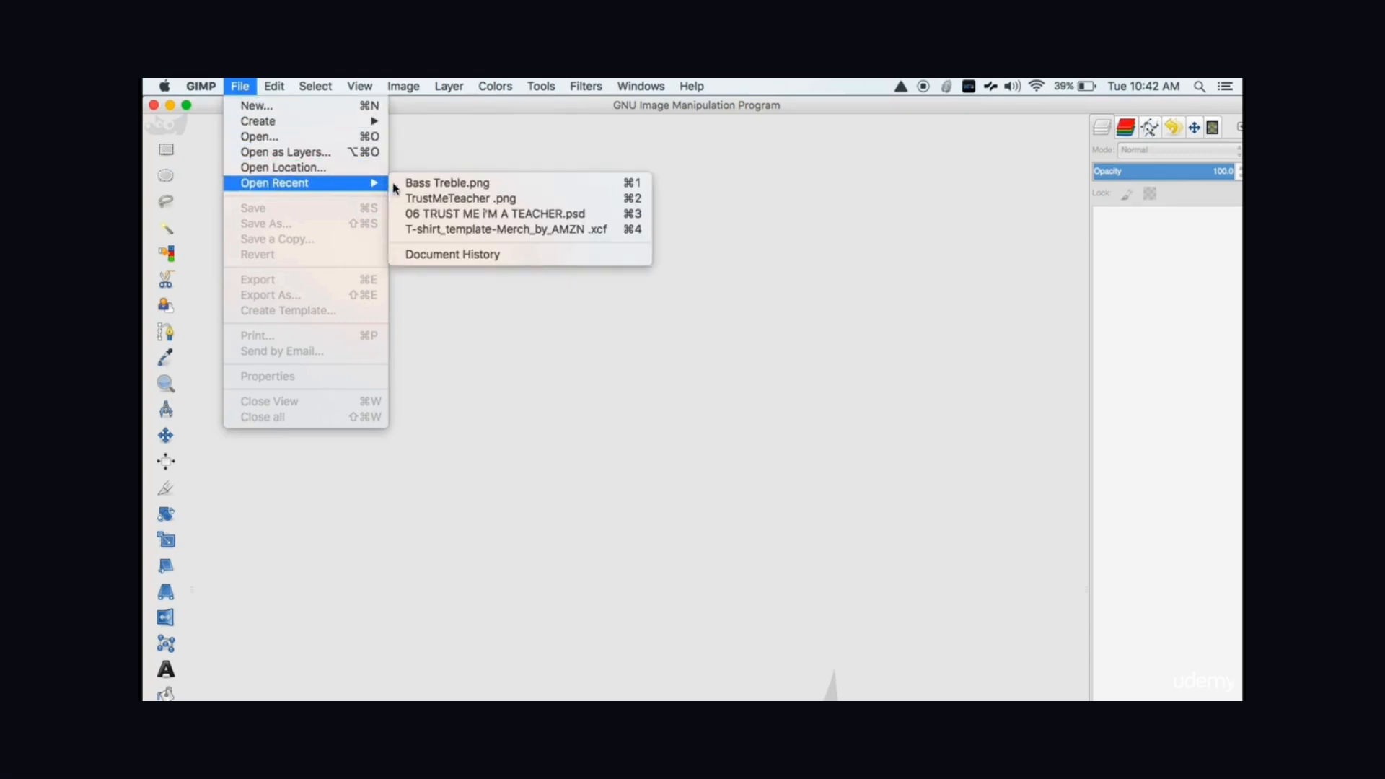
{"action": "left_click", "coordinate": [437, 231]}
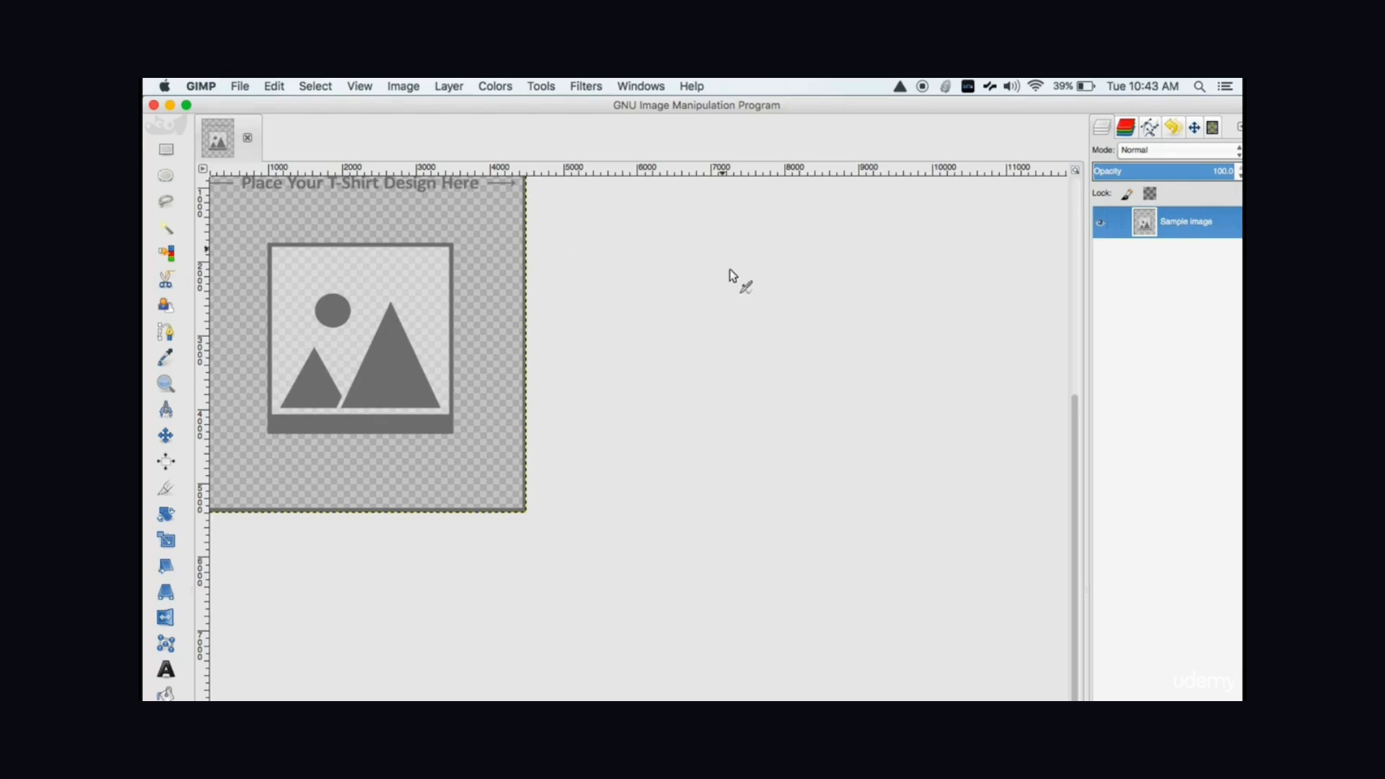
{"action": "left_click", "coordinate": [1196, 128]}
{"action": "mouse_move", "coordinate": [1145, 318]}
{"action": "left_mouse_down"}
{"action": "mouse_move", "coordinate": [1162, 338]}
{"action": "mouse_move", "coordinate": [1145, 298]}
{"action": "left_mouse_up"}
{"action": "mouse_move", "coordinate": [1180, 459]}
{"action": "left_mouse_down"}
{"action": "mouse_move", "coordinate": [1175, 430]}
{"action": "mouse_move", "coordinate": [1204, 470]}
{"action": "left_mouse_up"}
{"action": "left_click", "coordinate": [1138, 197]}
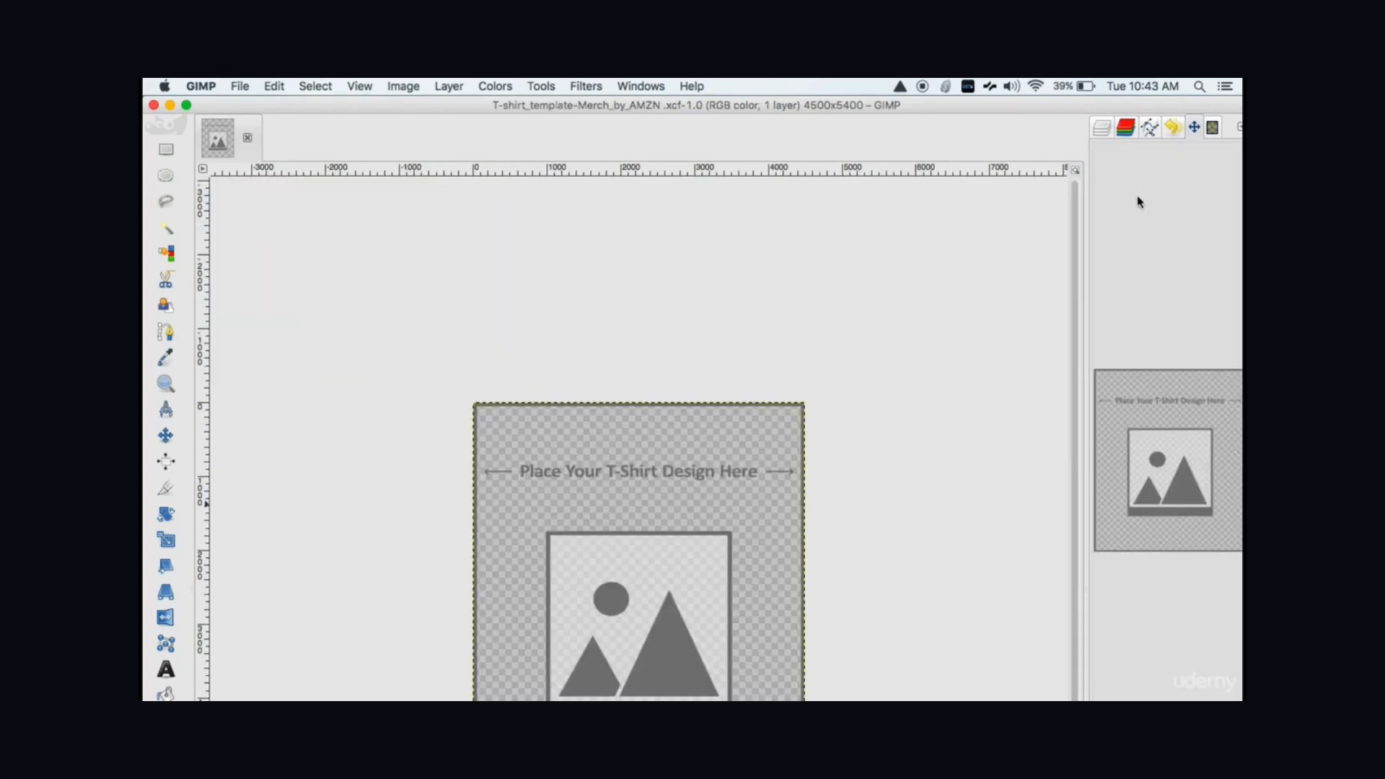
{"action": "left_click_drag", "start_coordinate": [1160, 399], "coordinate": [1161, 469]}
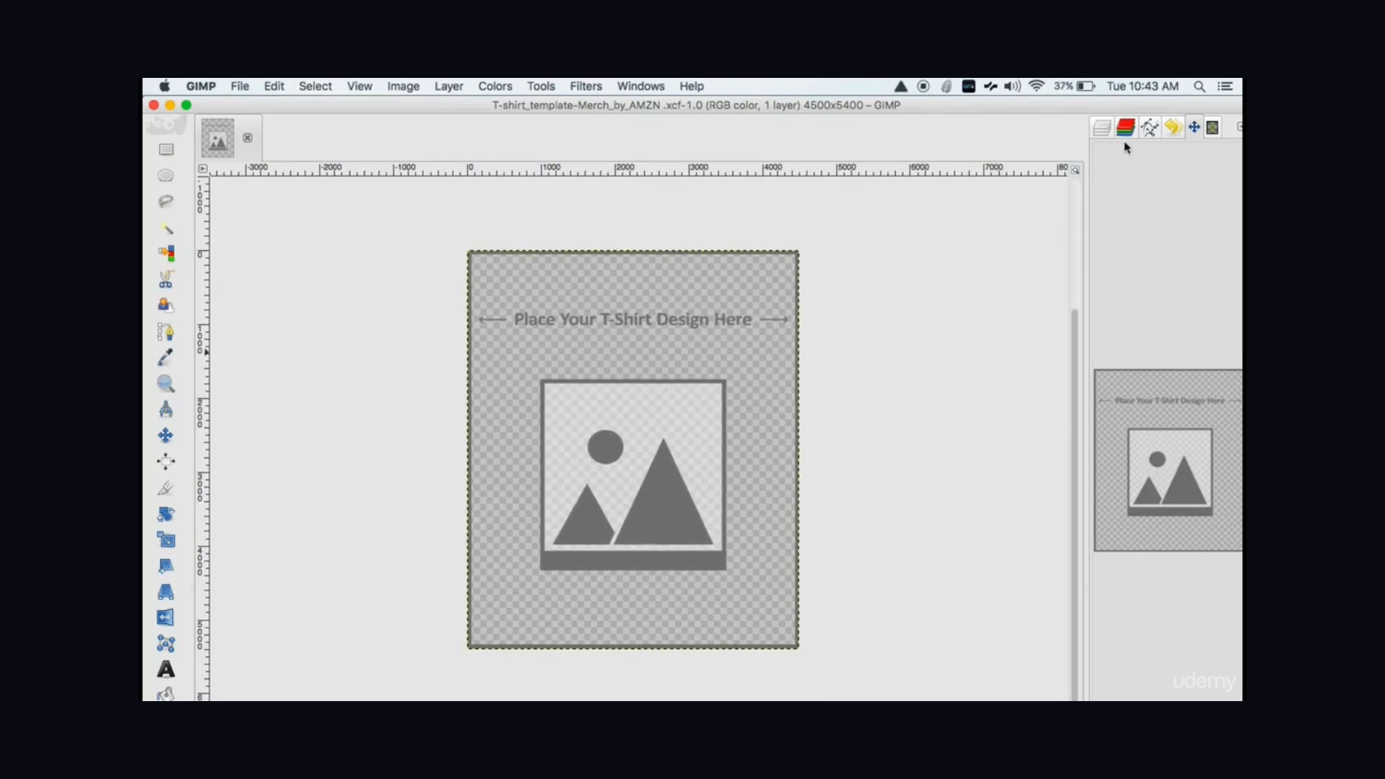
{"action": "left_click", "coordinate": [1102, 129]}
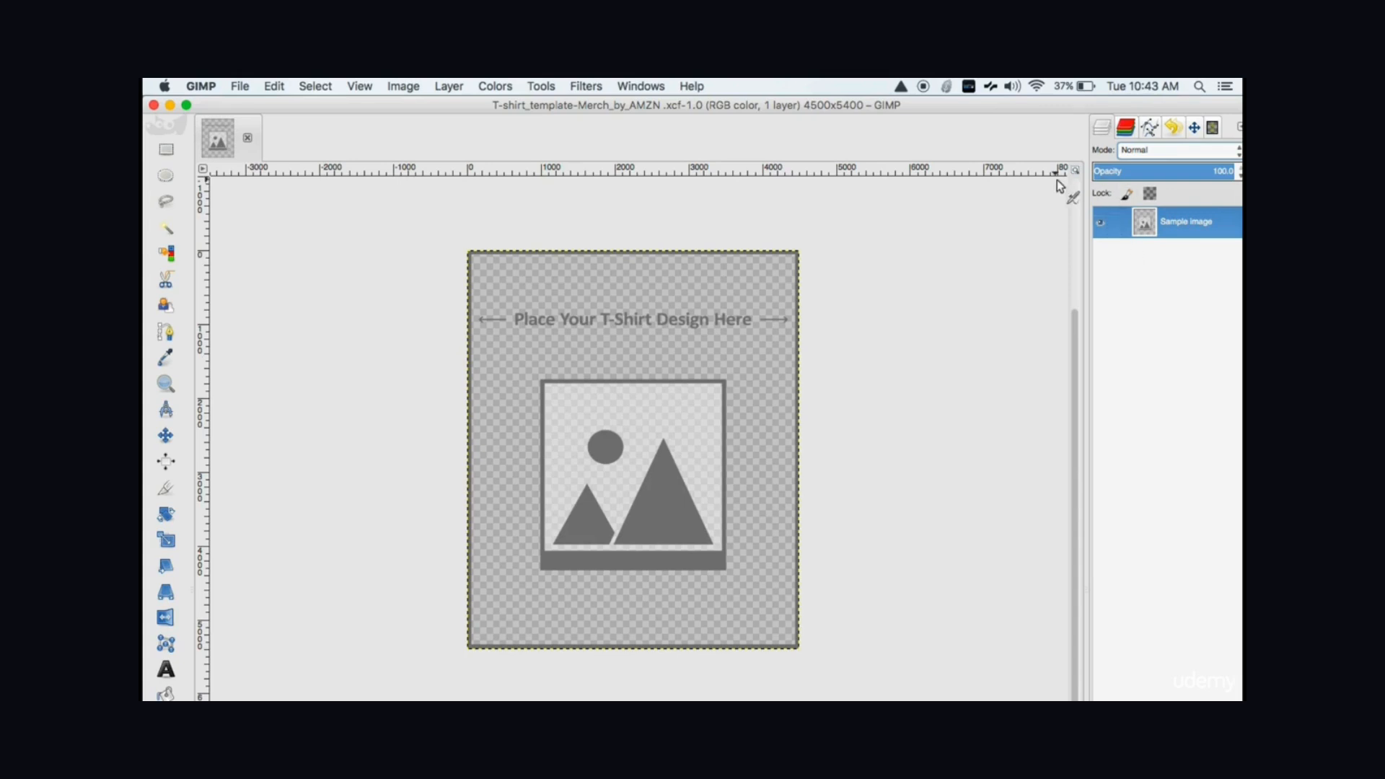
Add That's How I Roll.png as a new layer from the Designs folder inside T-Shirt : Teespring Course on the Desktop
{"action": "left_click", "coordinate": [239, 87]}
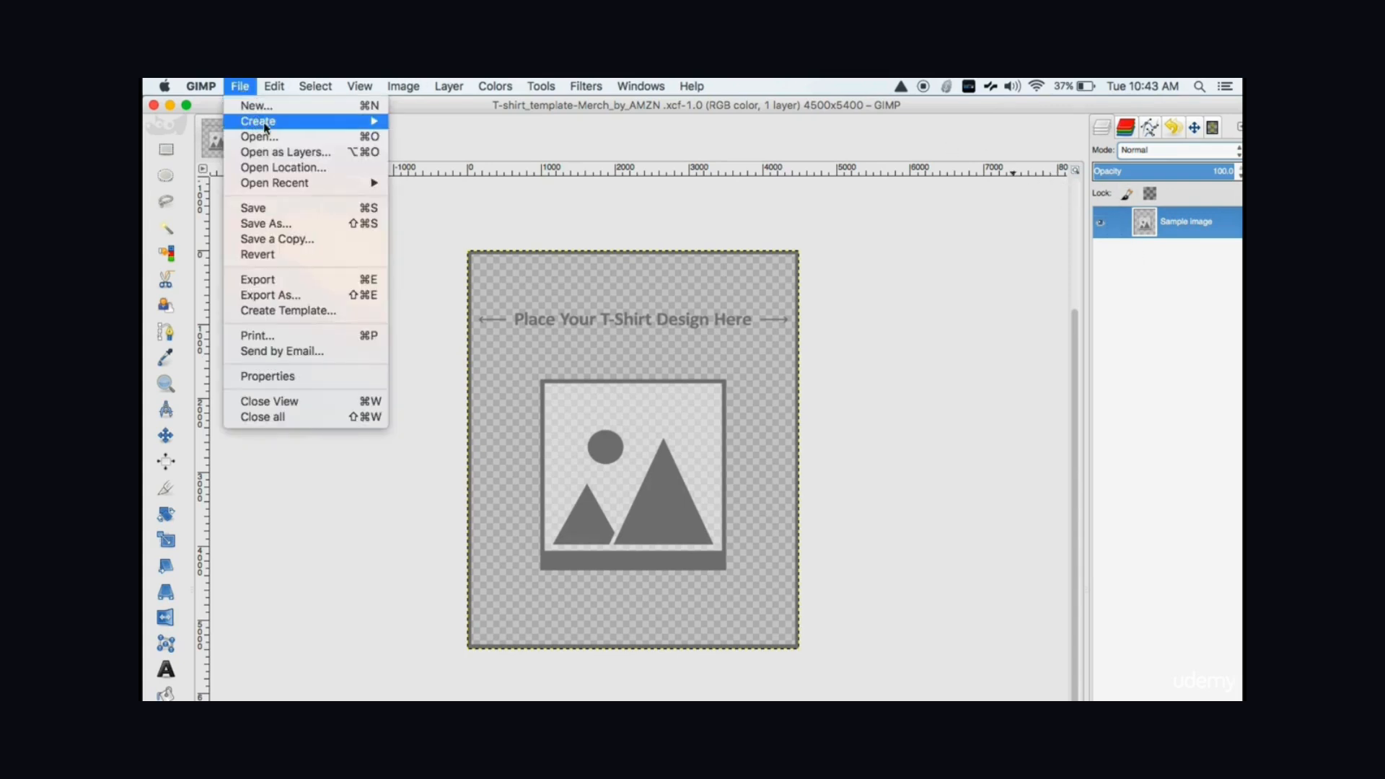
{"action": "left_click", "coordinate": [278, 154]}
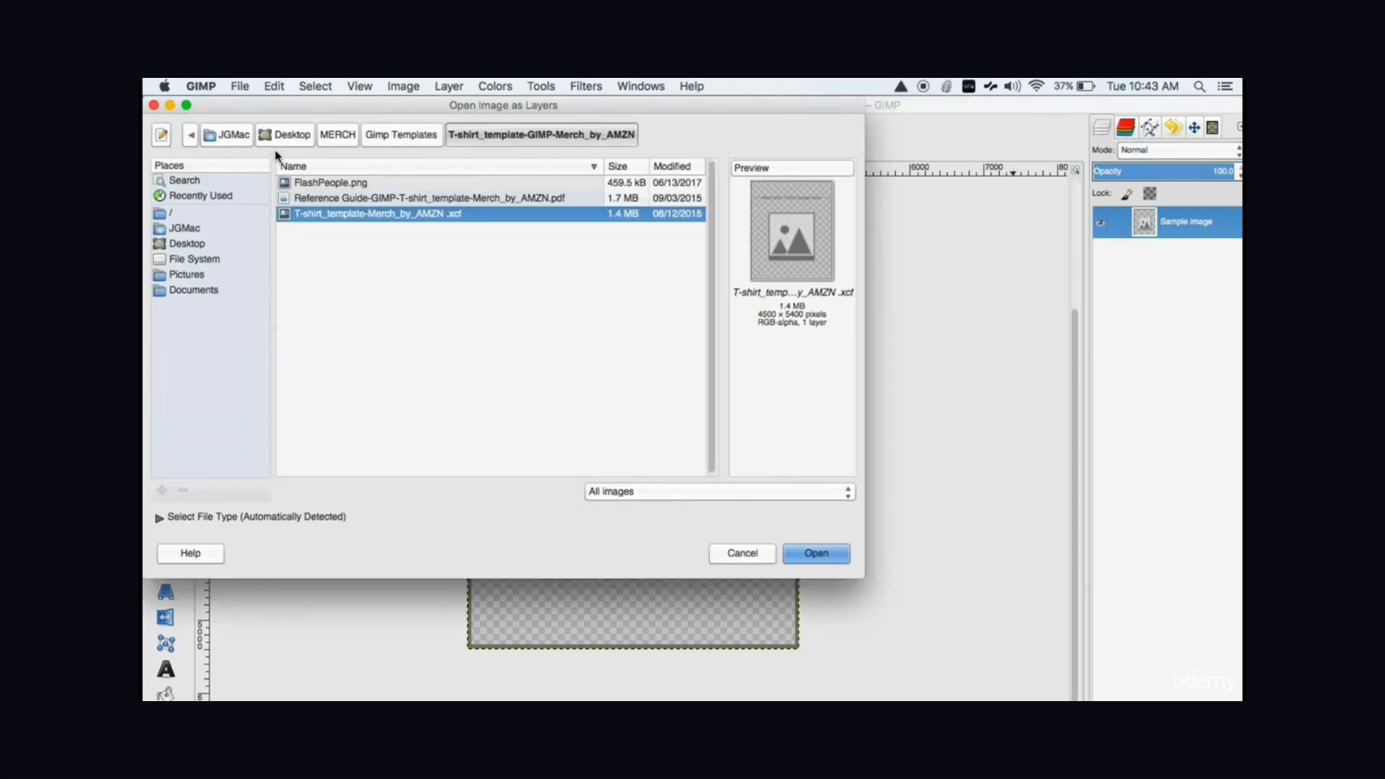
{"action": "left_click", "coordinate": [292, 137]}
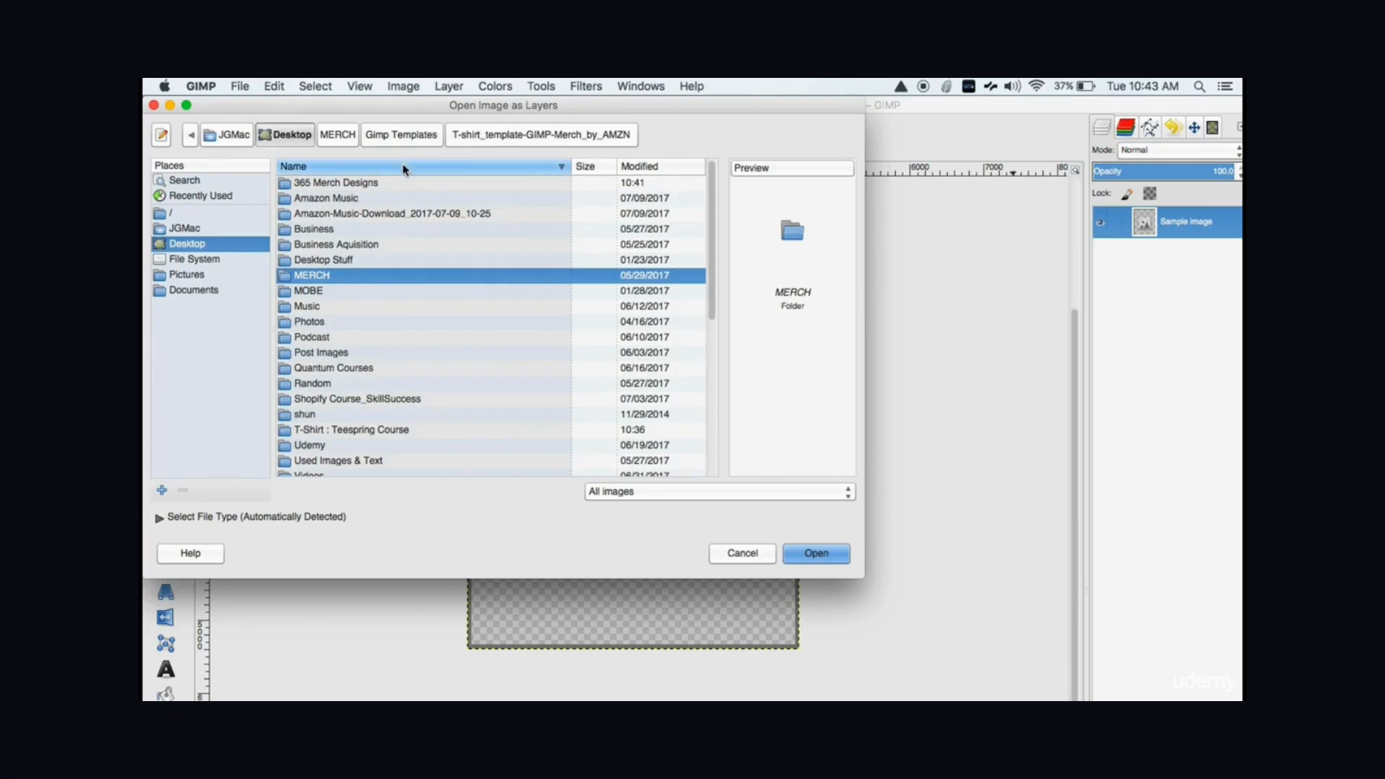
{"action": "double_click", "coordinate": [351, 431]}
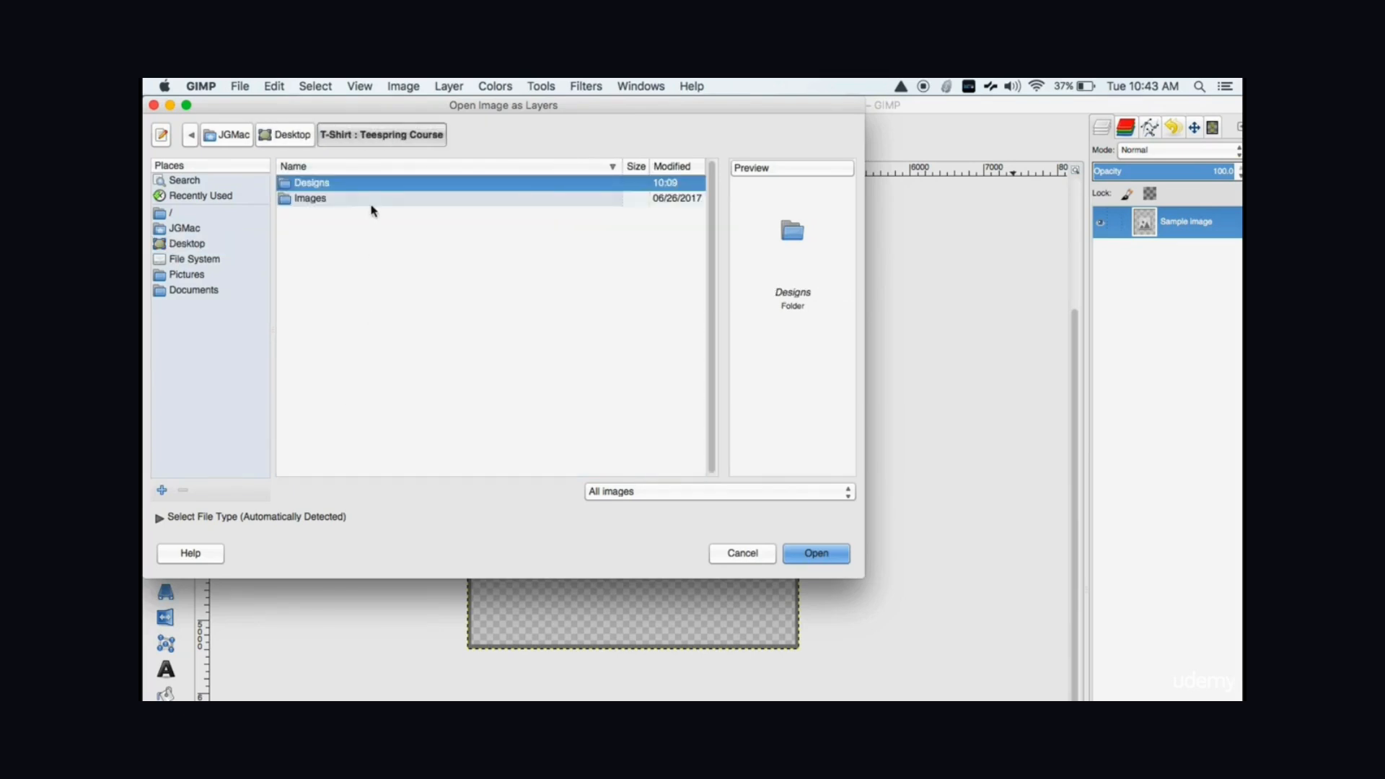
{"action": "double_click", "coordinate": [369, 190]}
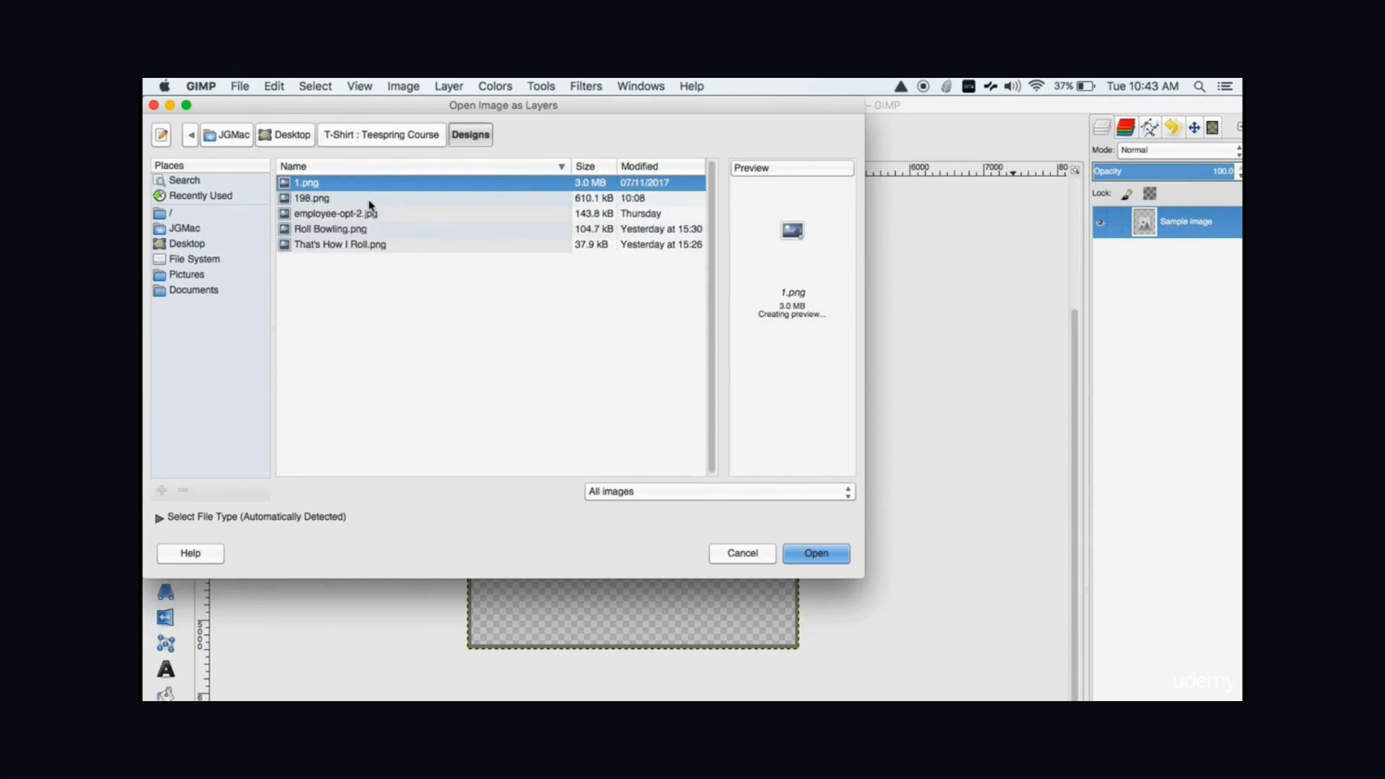
{"action": "left_click", "coordinate": [368, 245]}
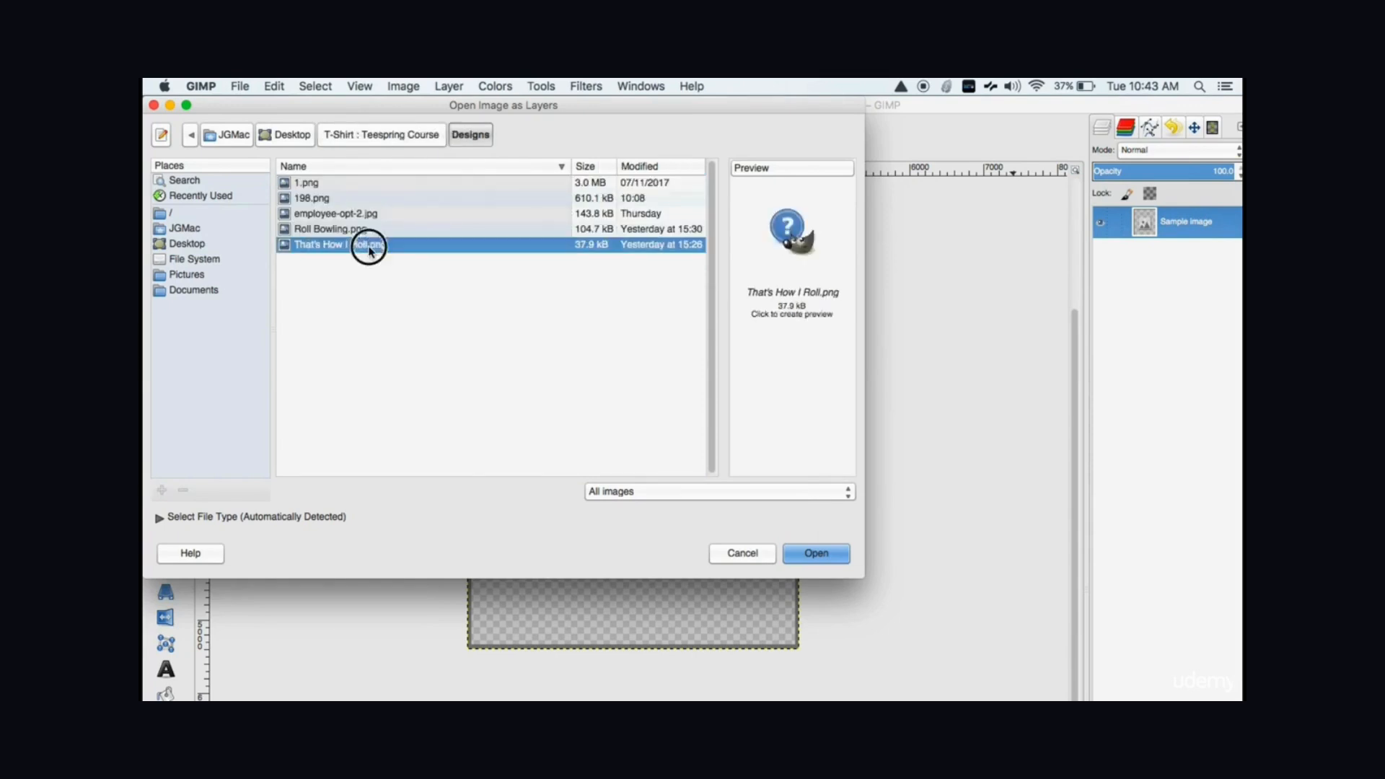
{"action": "double_click", "coordinate": [369, 245]}
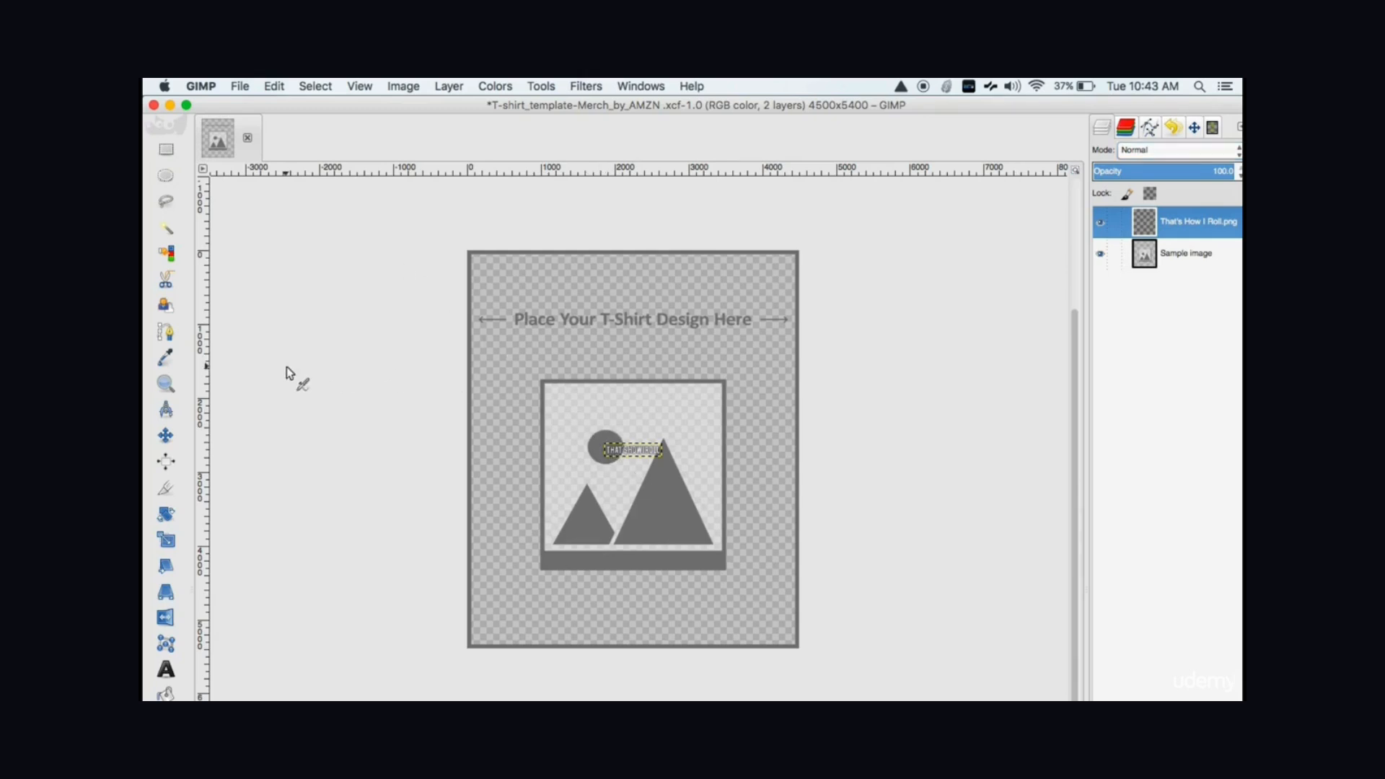
Scale the That's How I Roll.png layer proportionally to about 4563 × 1036 px and center it across the upper part of the canvas
{"action": "left_click", "coordinate": [170, 537]}
{"action": "left_click", "coordinate": [640, 464]}
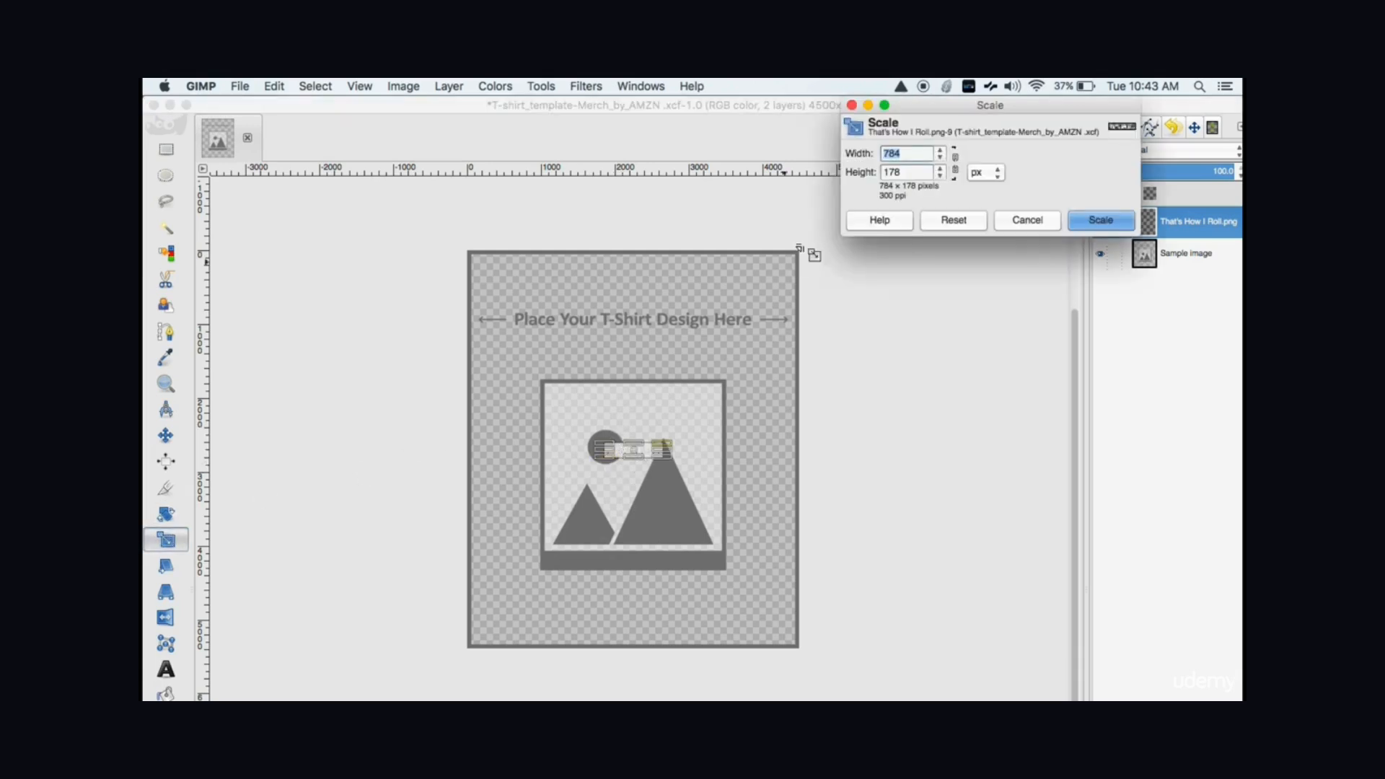
{"action": "left_click", "coordinate": [954, 165]}
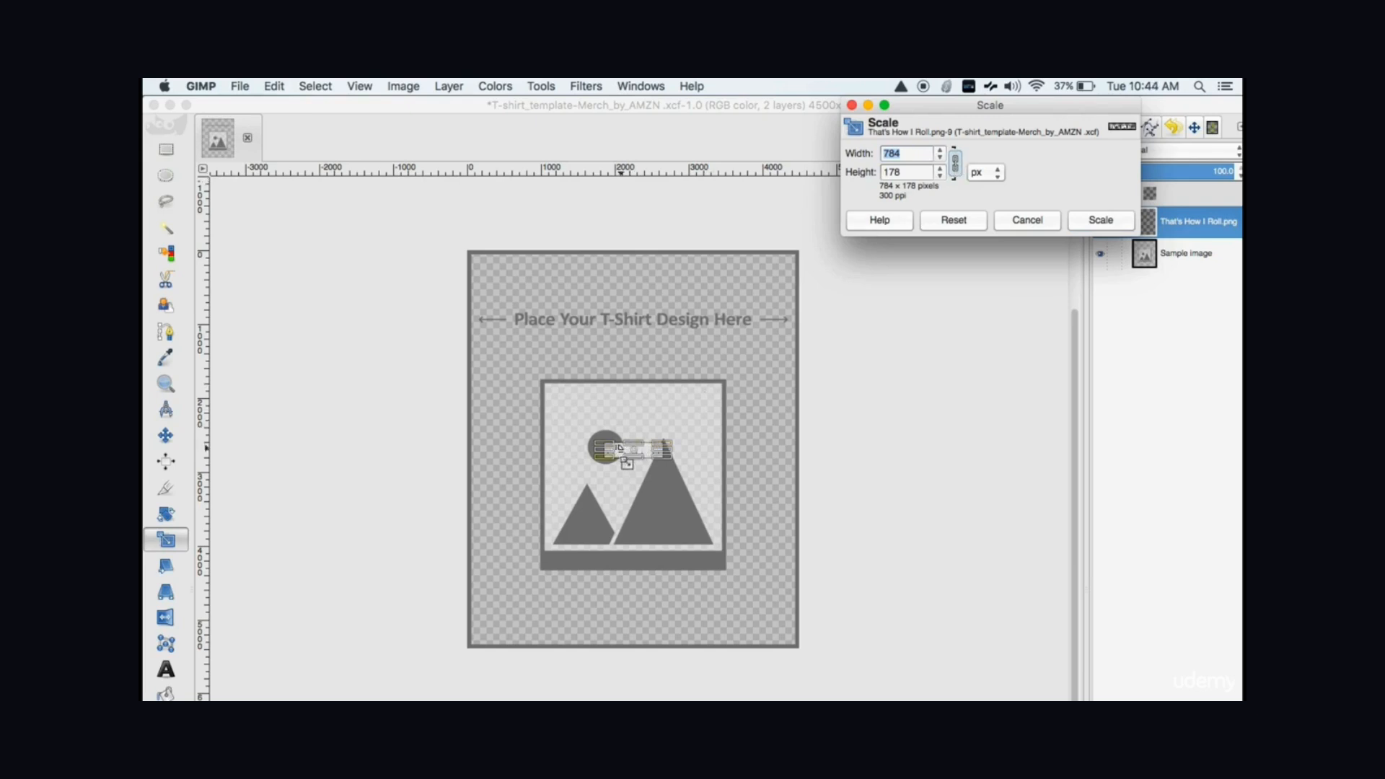
{"action": "left_click", "coordinate": [604, 462]}
{"action": "left_click_drag", "start_coordinate": [604, 462], "coordinate": [639, 304]}
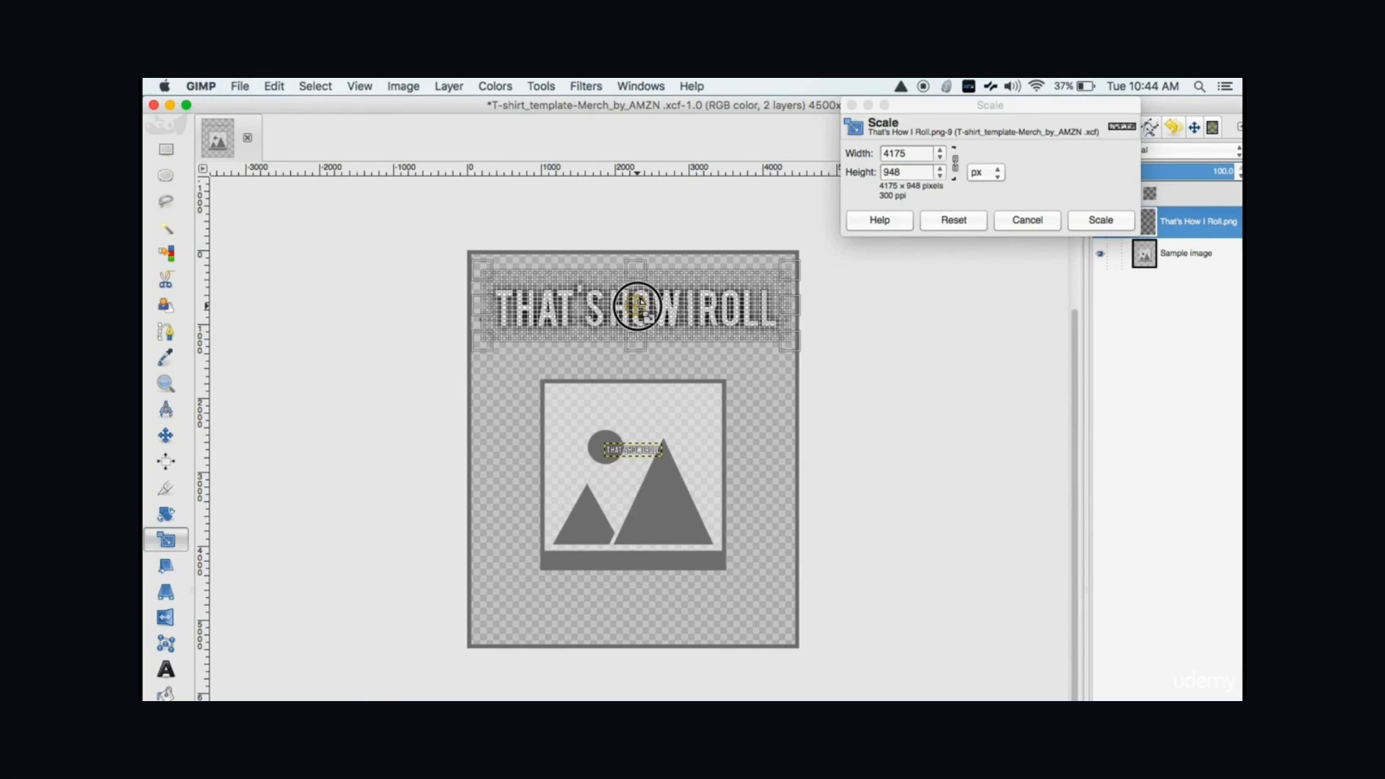
{"action": "left_click_drag", "start_coordinate": [470, 340], "coordinate": [454, 347]}
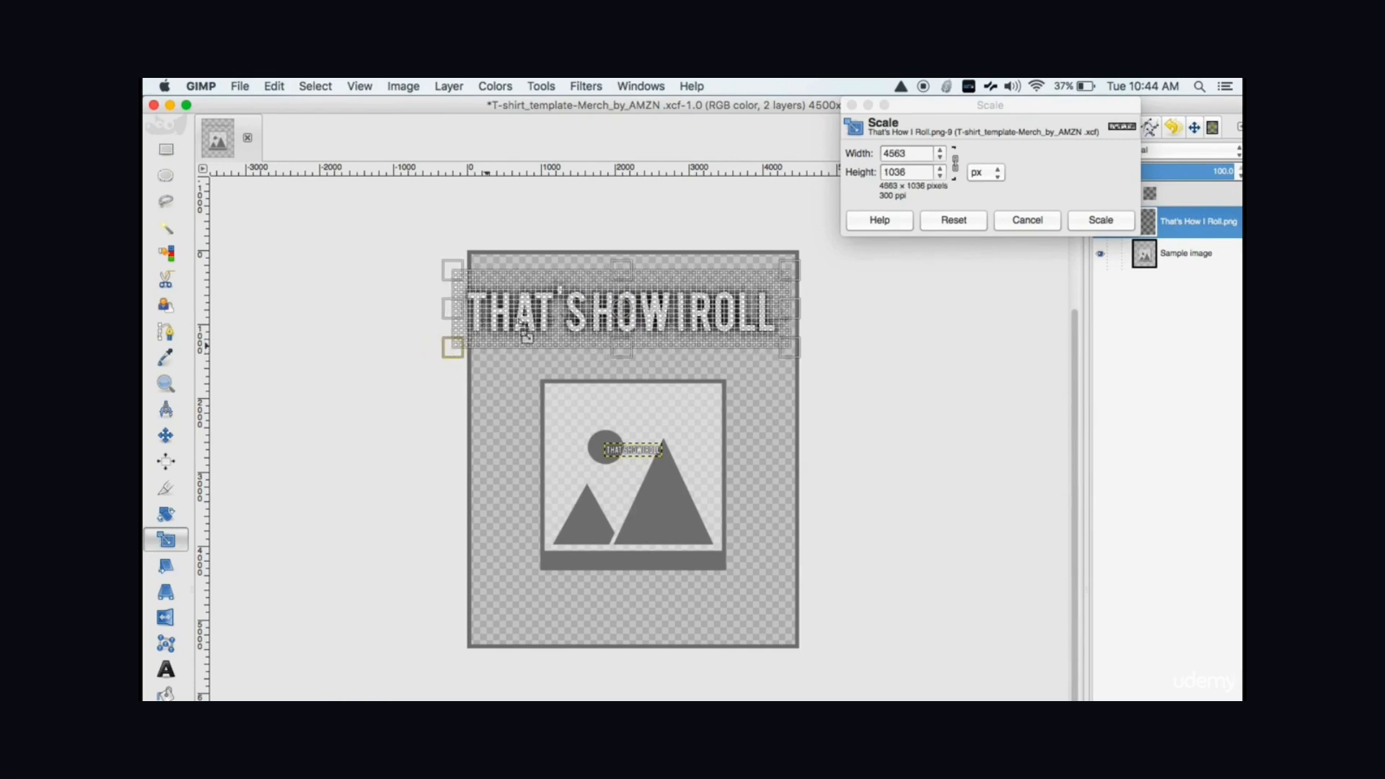
{"action": "left_click_drag", "start_coordinate": [619, 311], "coordinate": [633, 309]}
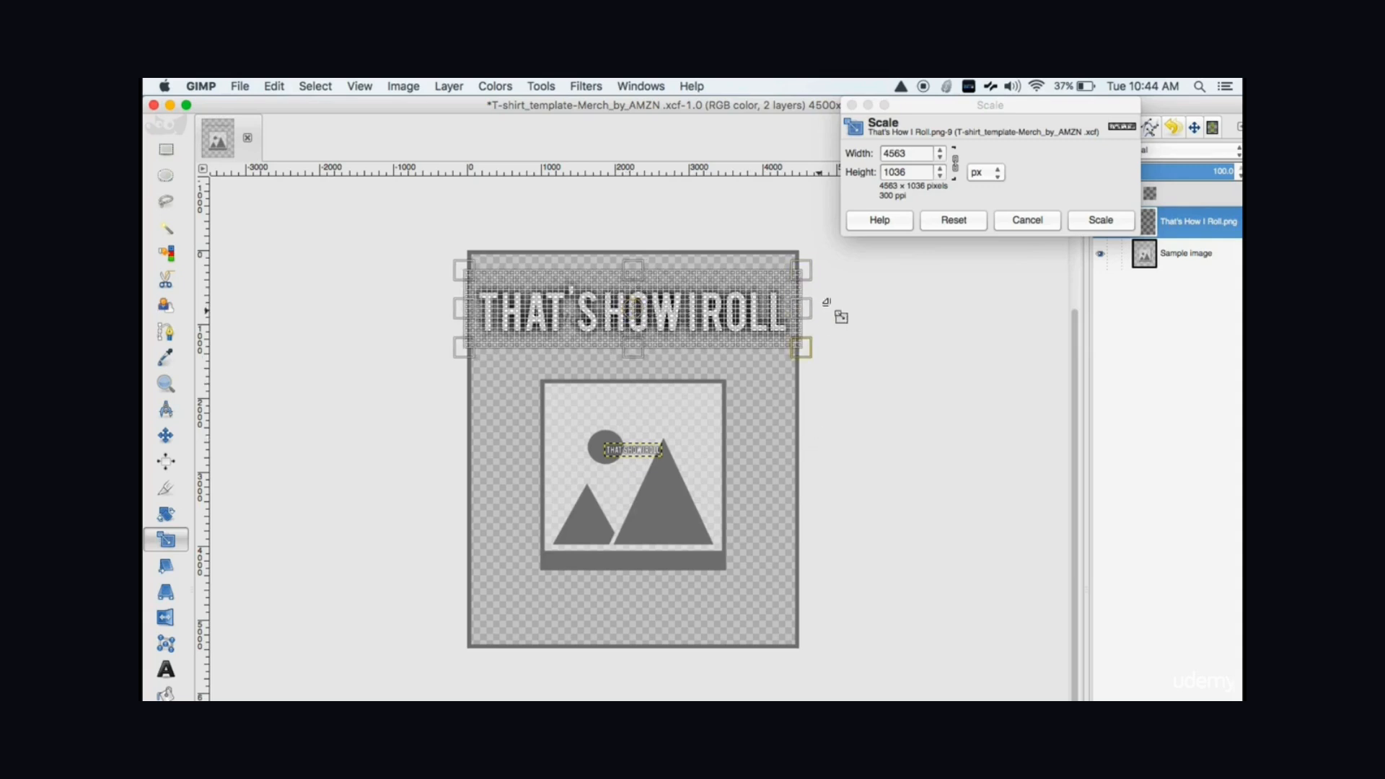
{"action": "left_click", "coordinate": [1099, 225]}
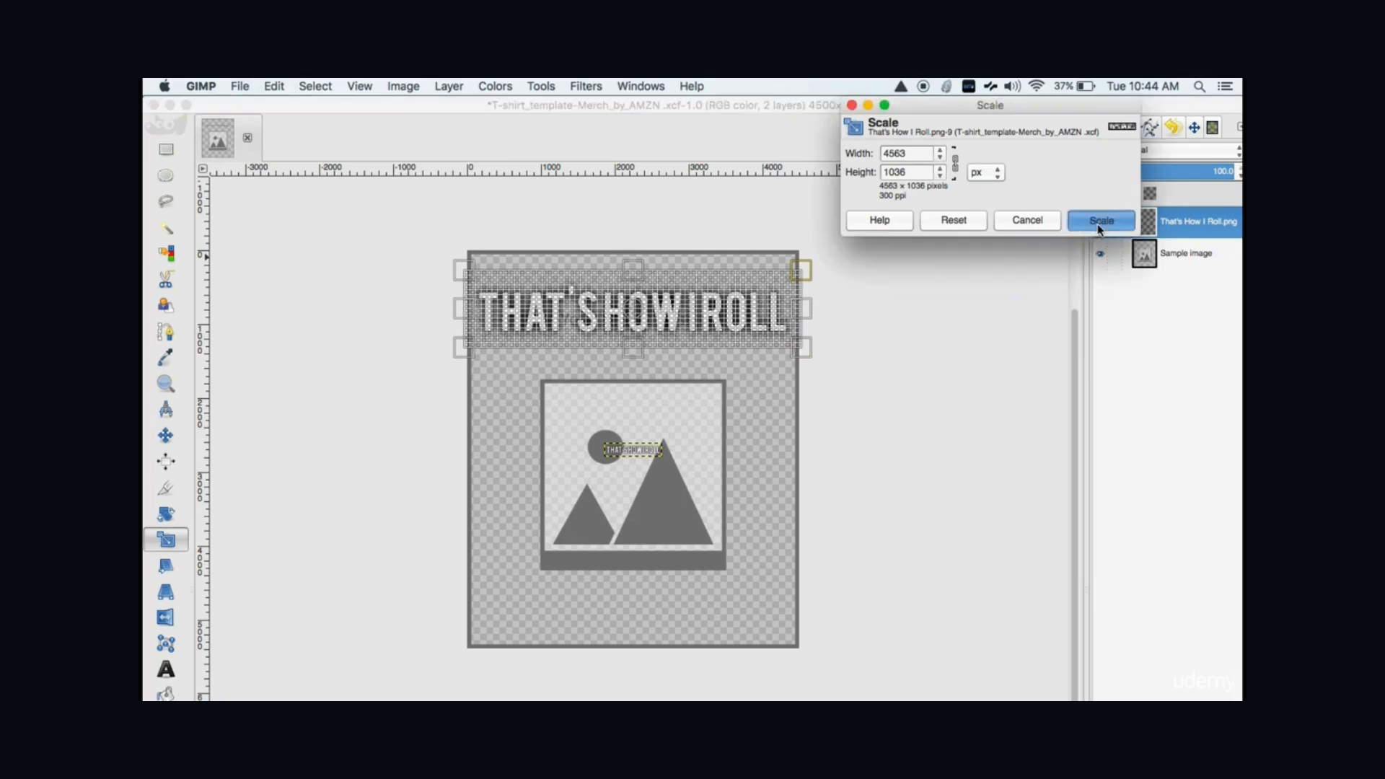
{"action": "left_click", "coordinate": [1099, 229]}
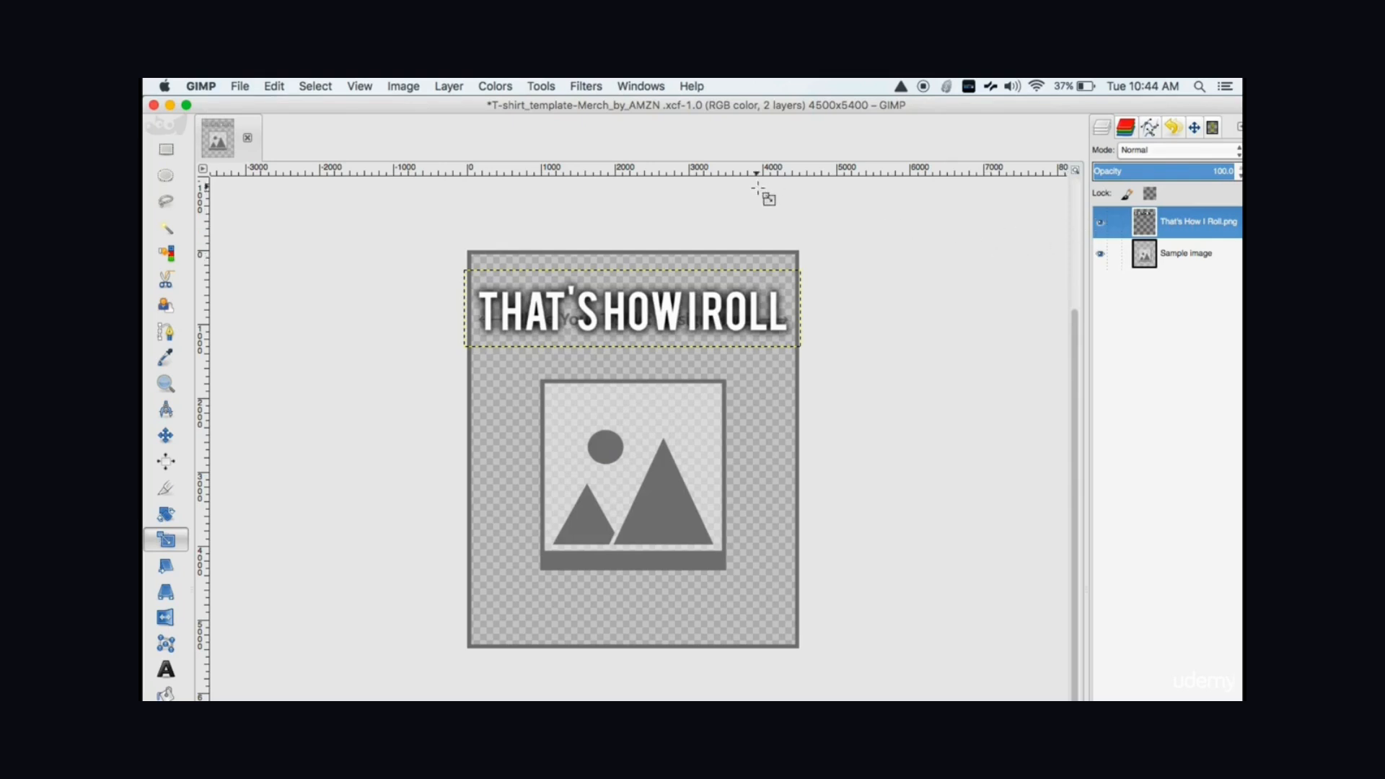
Add Roll Bowling.png as a new layer from the same Teespring Course Designs folder on the Desktop
{"action": "left_click", "coordinate": [242, 88]}
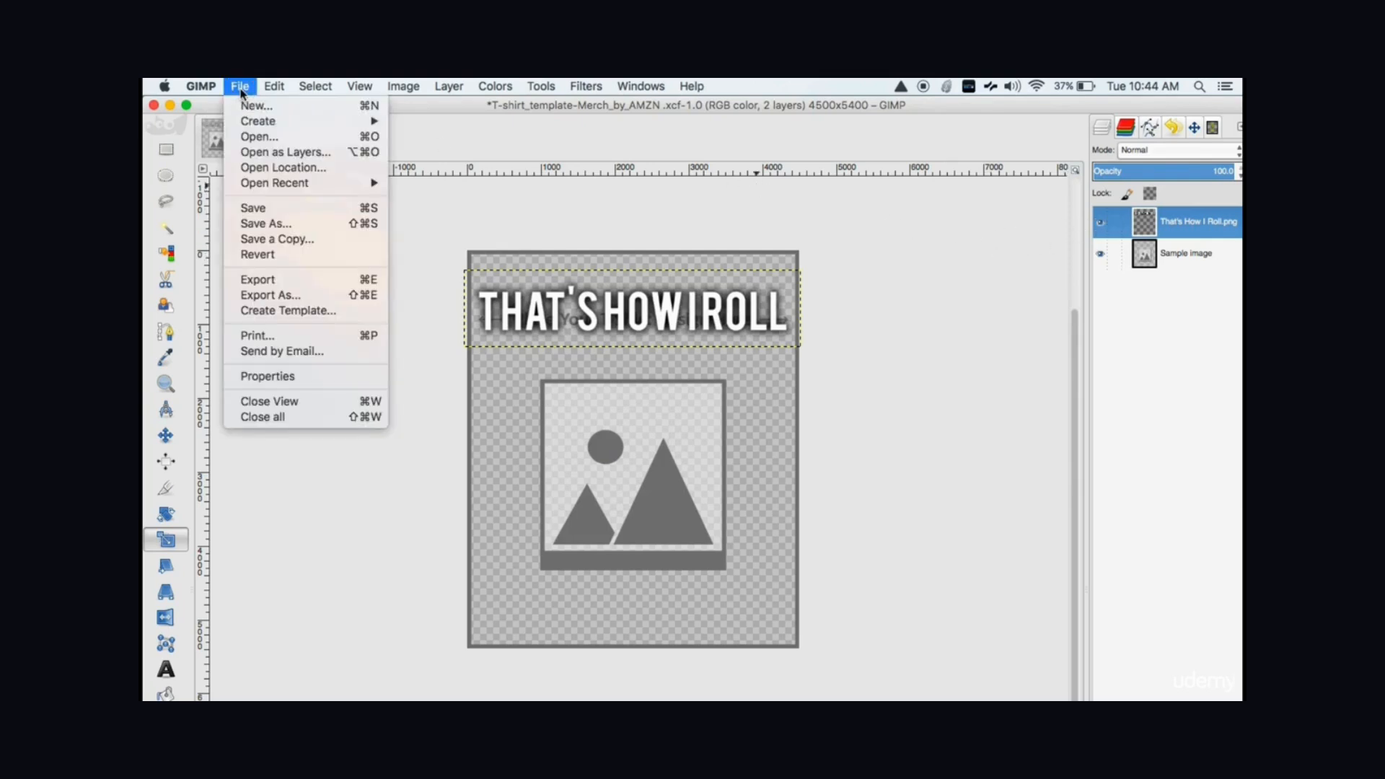
{"action": "left_click", "coordinate": [273, 152]}
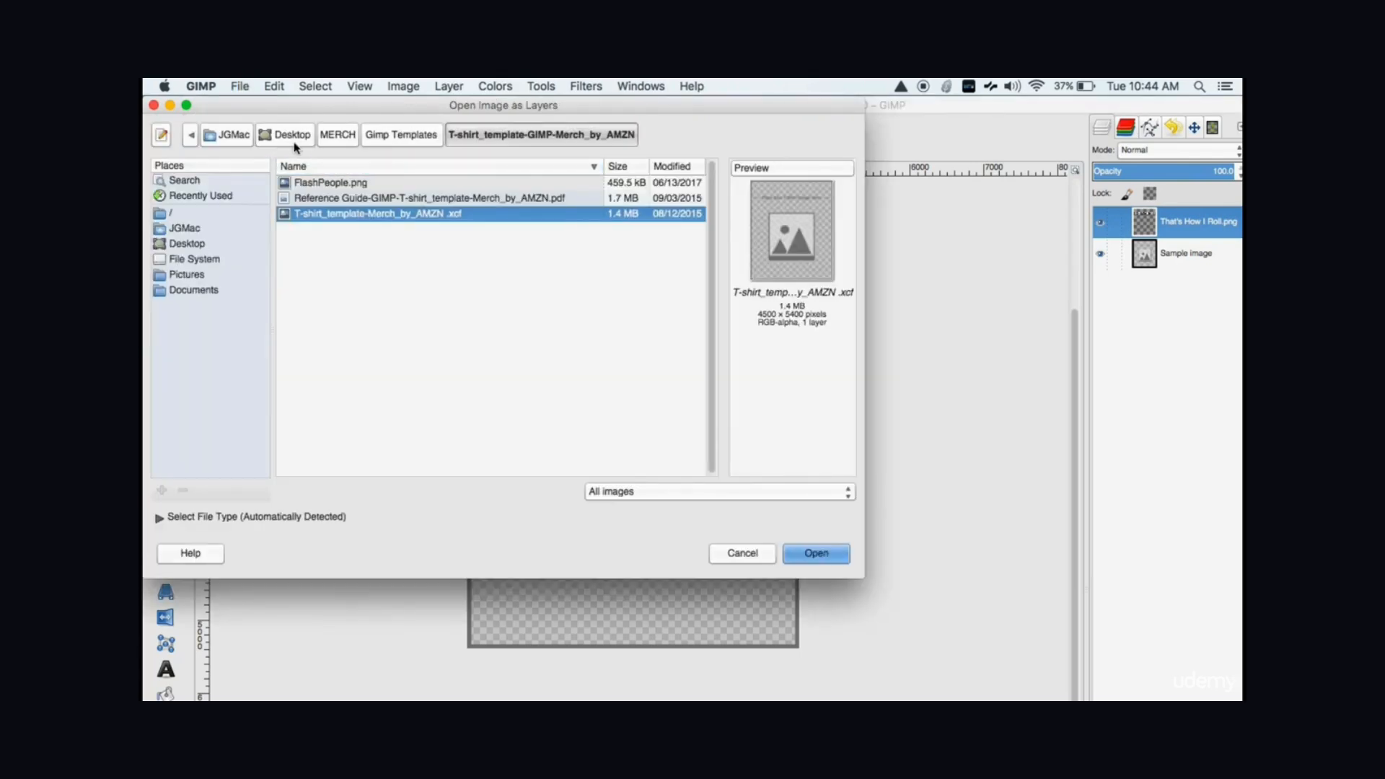
{"action": "left_click", "coordinate": [285, 135]}
{"action": "scroll", "coordinate": [386, 321], "scroll_direction": "down", "scroll_amount": 5}
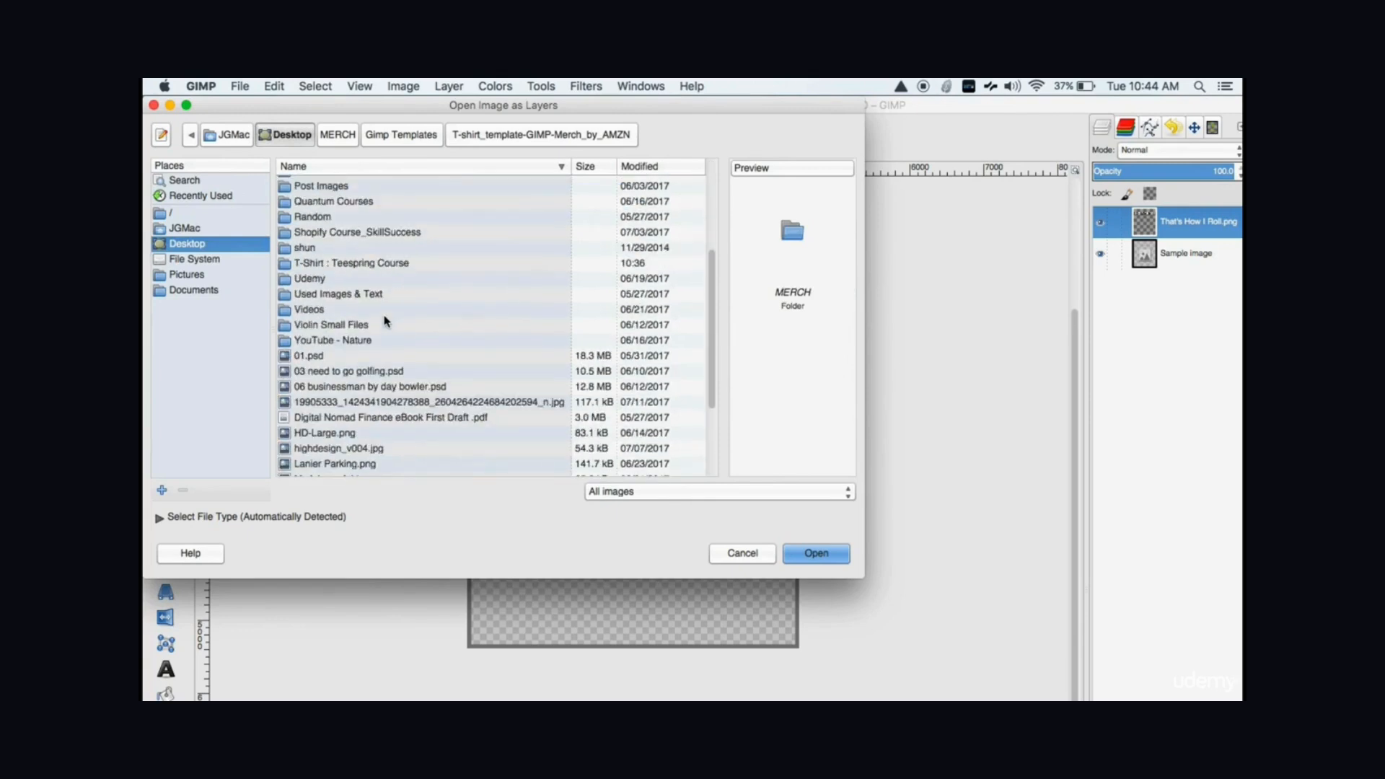
{"action": "double_click", "coordinate": [382, 265]}
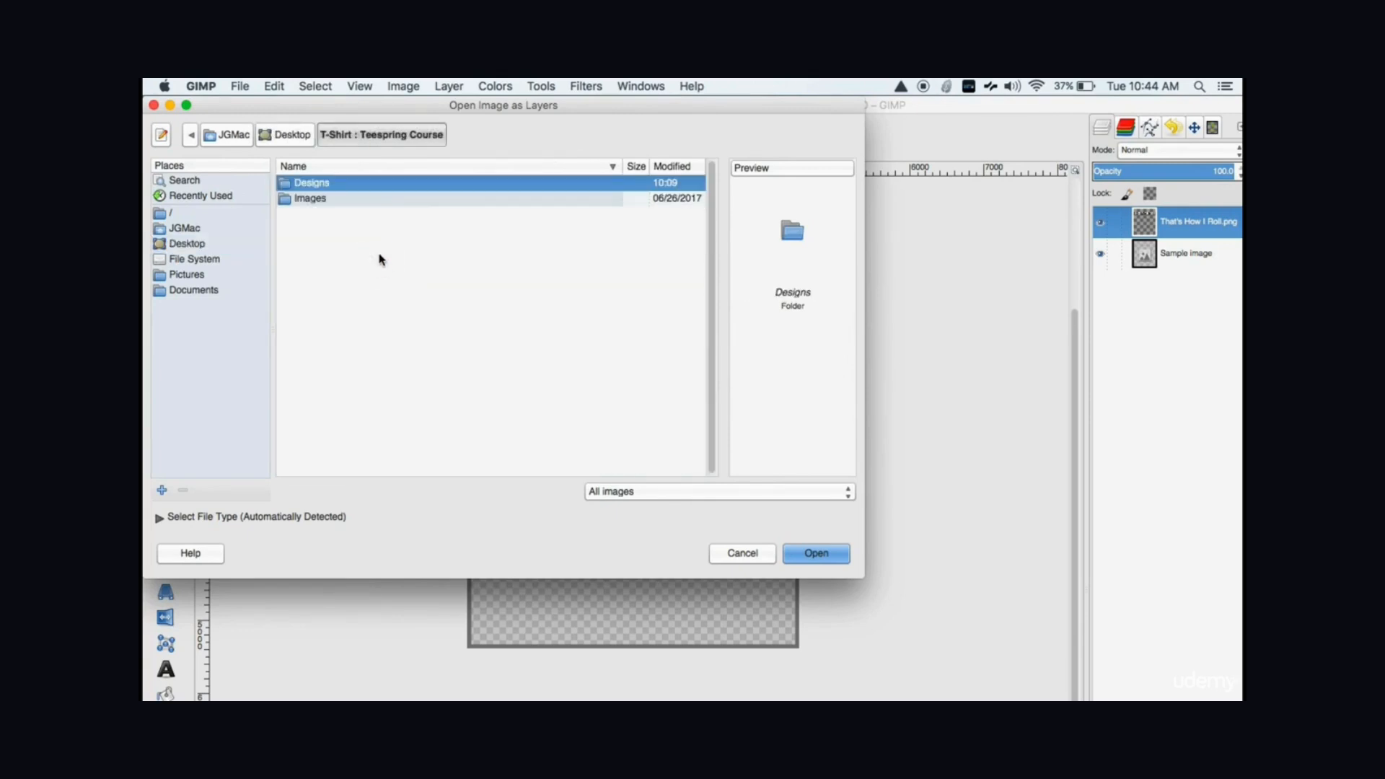
{"action": "double_click", "coordinate": [355, 189]}
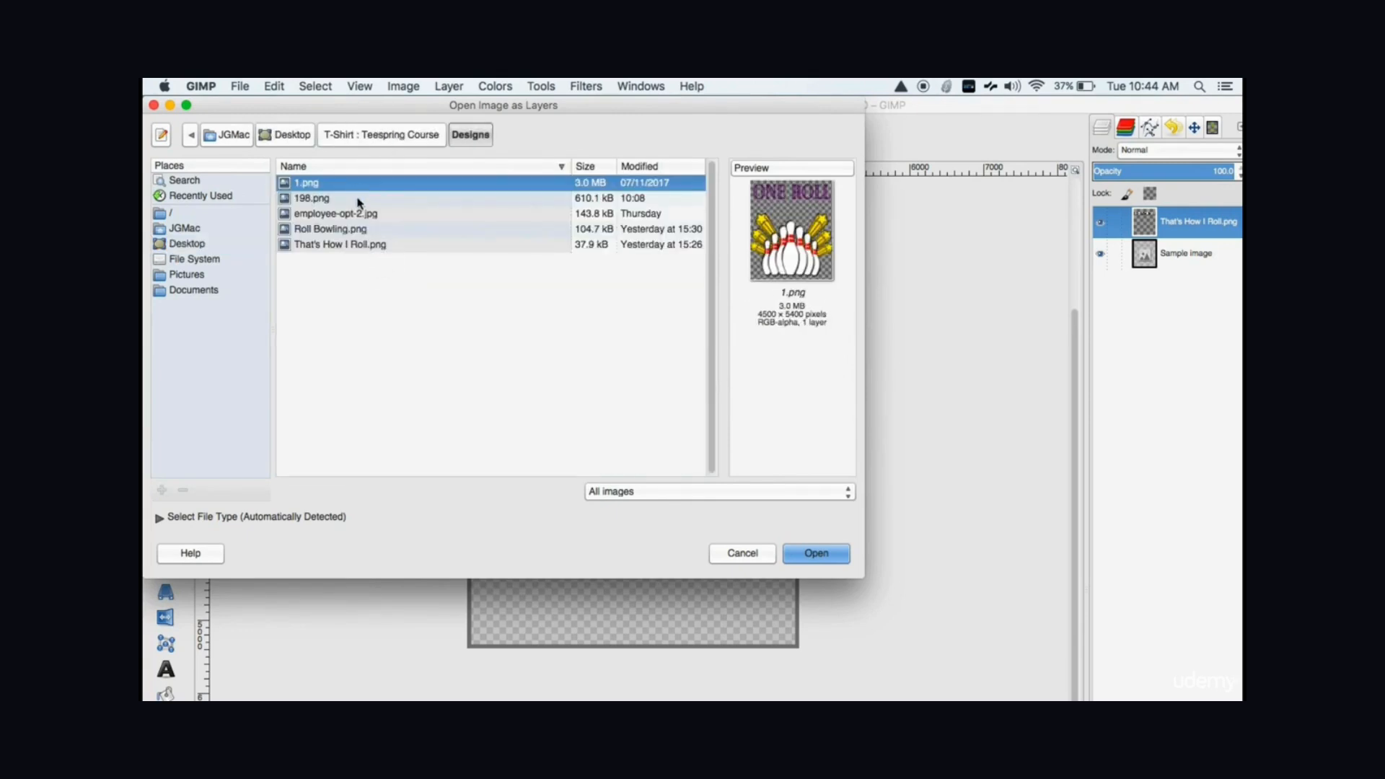
{"action": "double_click", "coordinate": [364, 230]}
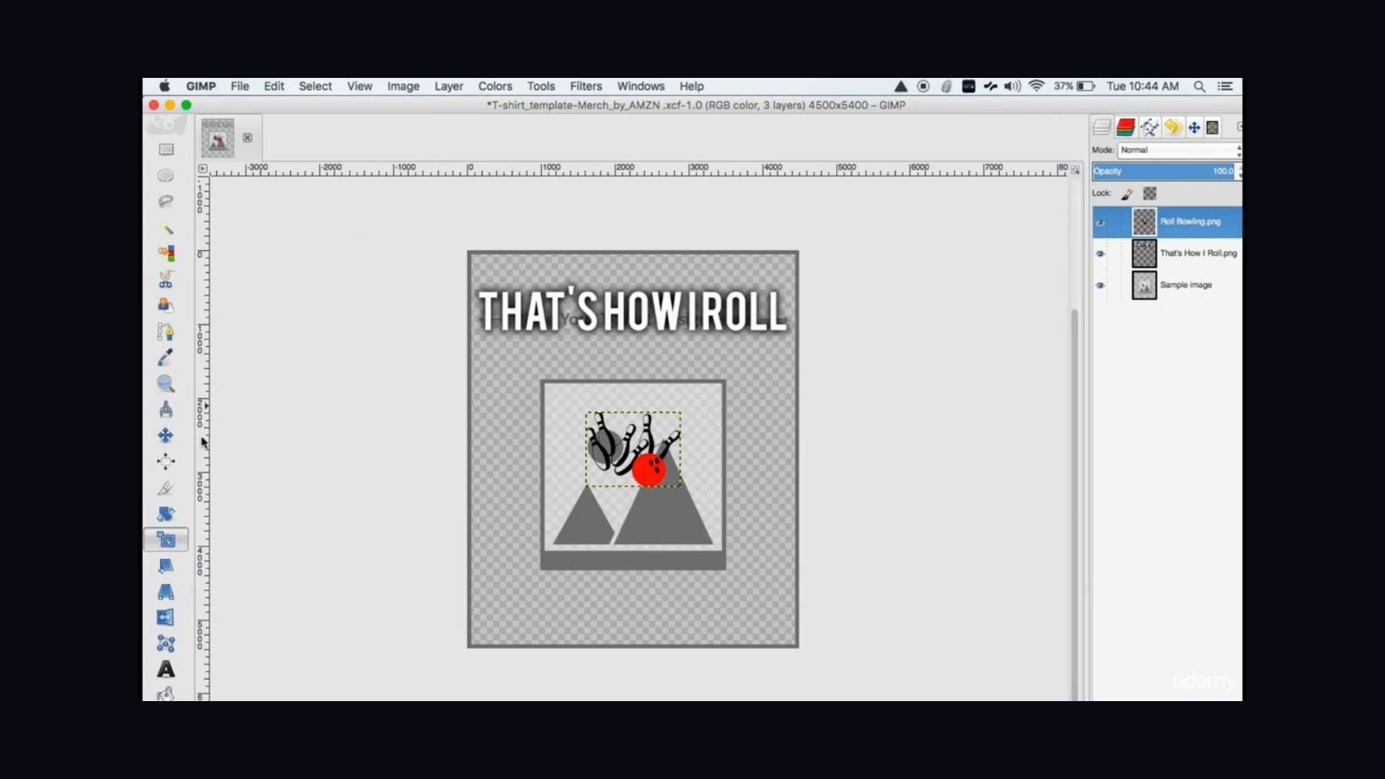
Scale the Roll Bowling.png layer to about 3698 × 2927 px and center it directly below the slogan text
{"action": "left_click", "coordinate": [618, 460]}
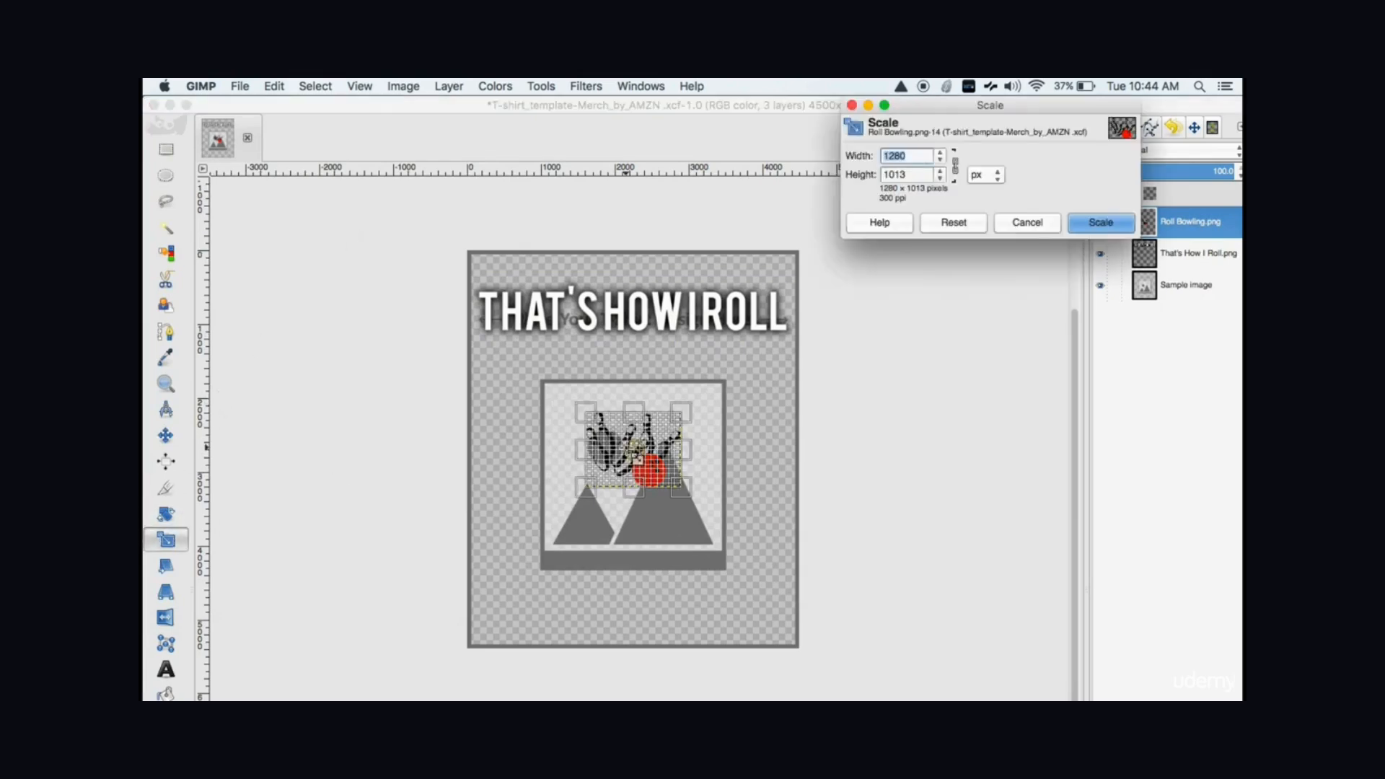
{"action": "left_click_drag", "start_coordinate": [691, 415], "coordinate": [811, 319]}
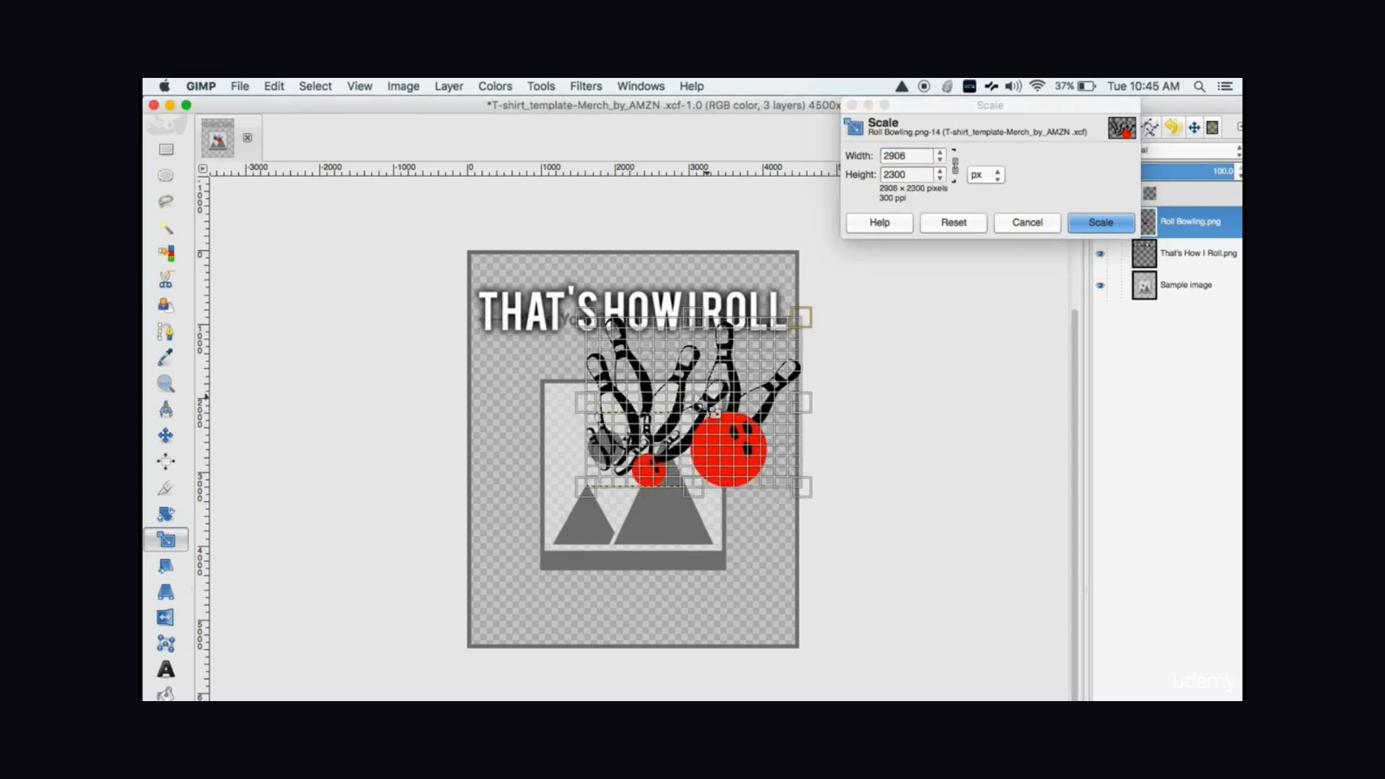
{"action": "left_click_drag", "start_coordinate": [669, 402], "coordinate": [644, 412]}
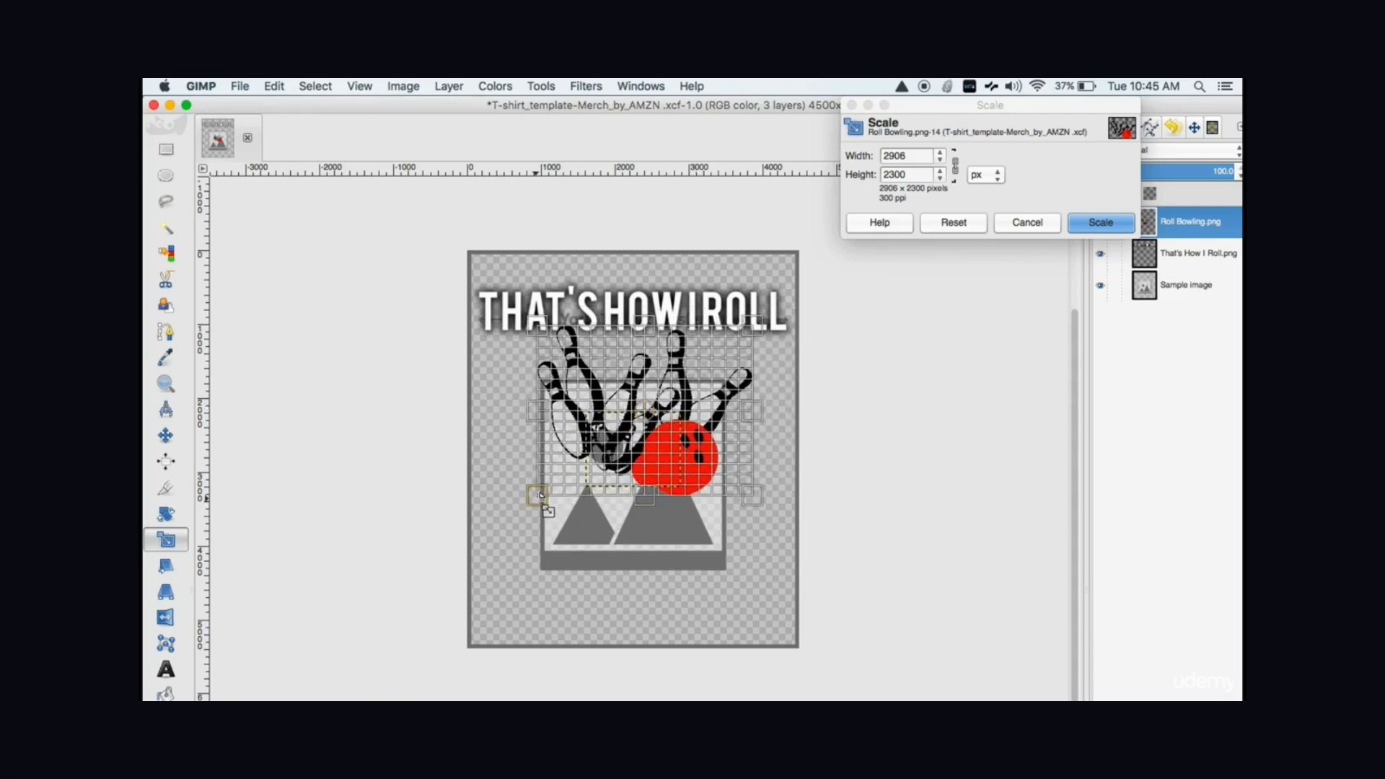
{"action": "left_click_drag", "start_coordinate": [536, 497], "coordinate": [489, 551]}
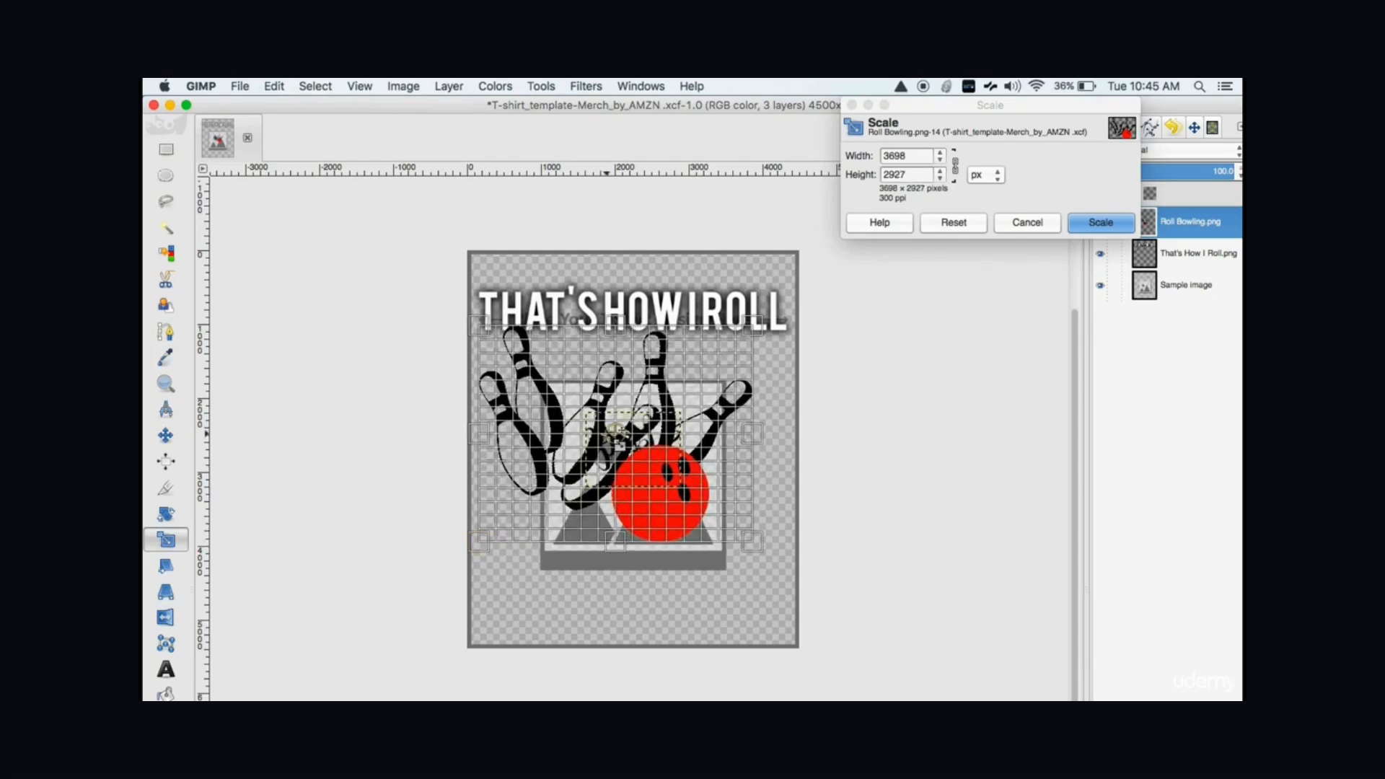
{"action": "left_click_drag", "start_coordinate": [612, 434], "coordinate": [629, 435]}
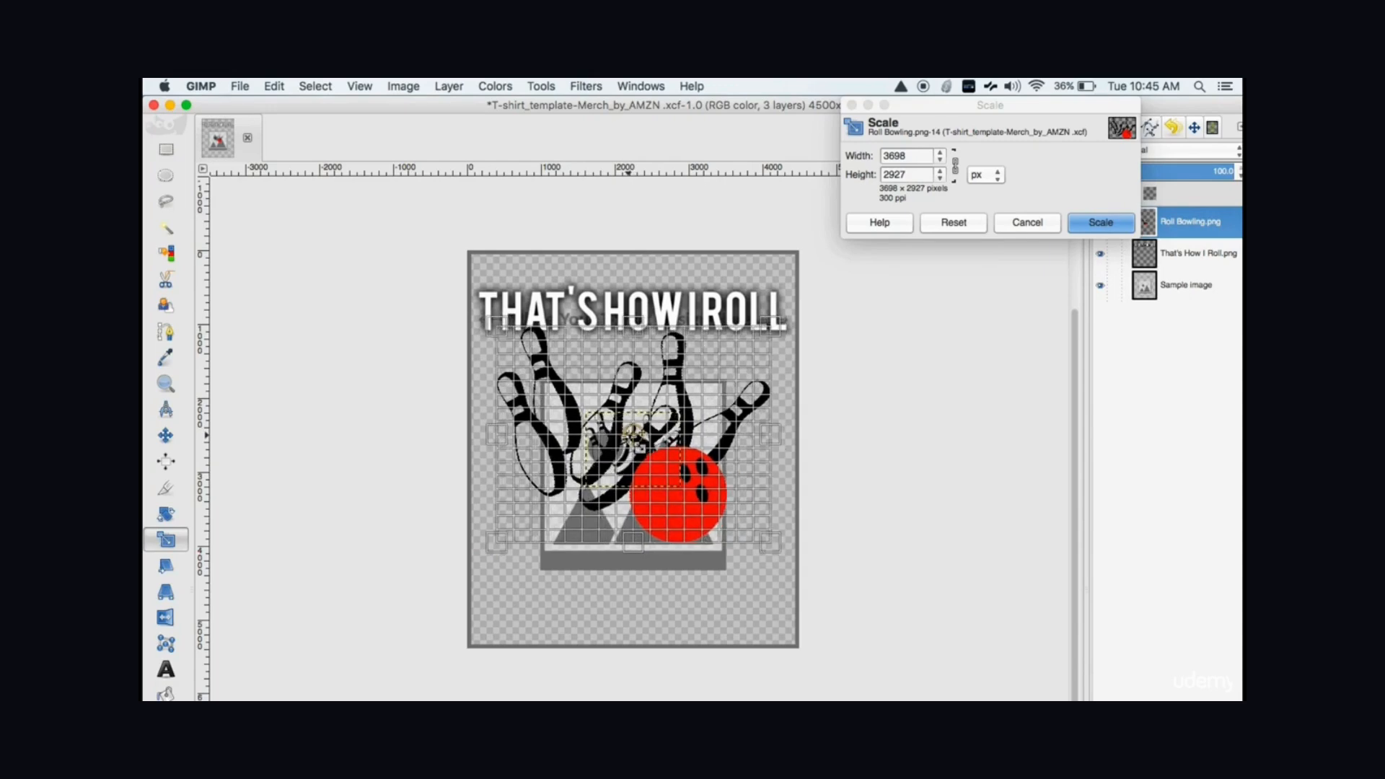
{"action": "left_click", "coordinate": [1099, 225]}
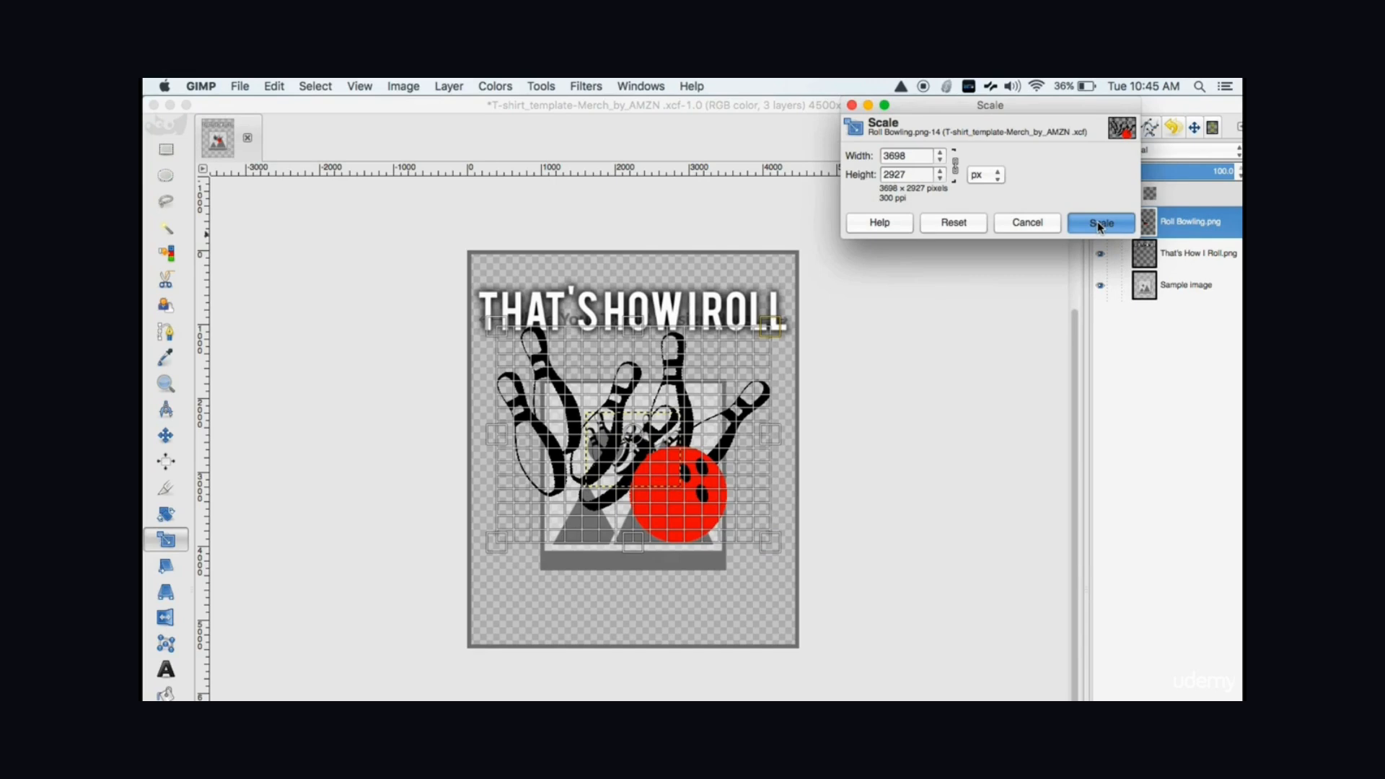
{"action": "left_click", "coordinate": [1099, 225]}
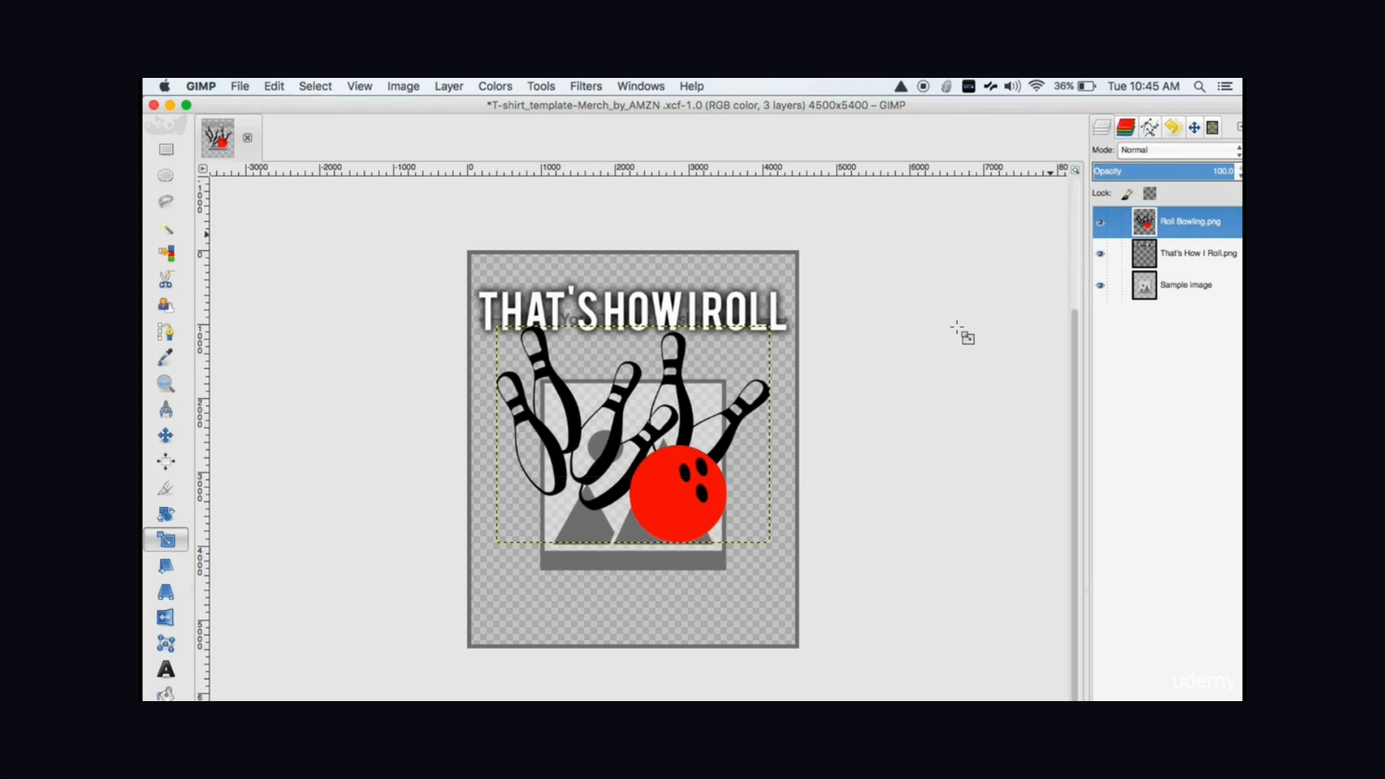
Hide the Sample image layer and set the image export destination to the Designs folder inside T-Shirt : Teespring Course on the Desktop
{"action": "left_click", "coordinate": [1099, 285]}
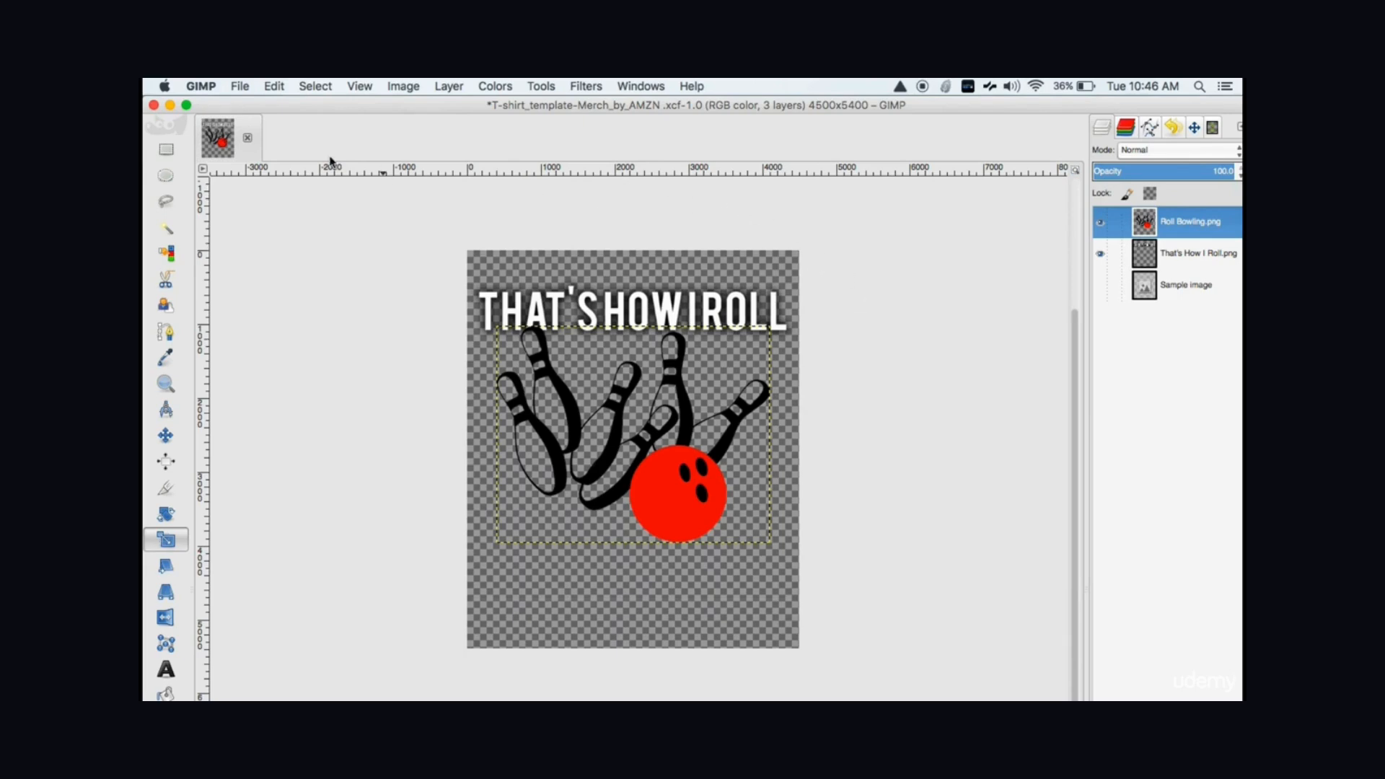
{"action": "left_click", "coordinate": [240, 87]}
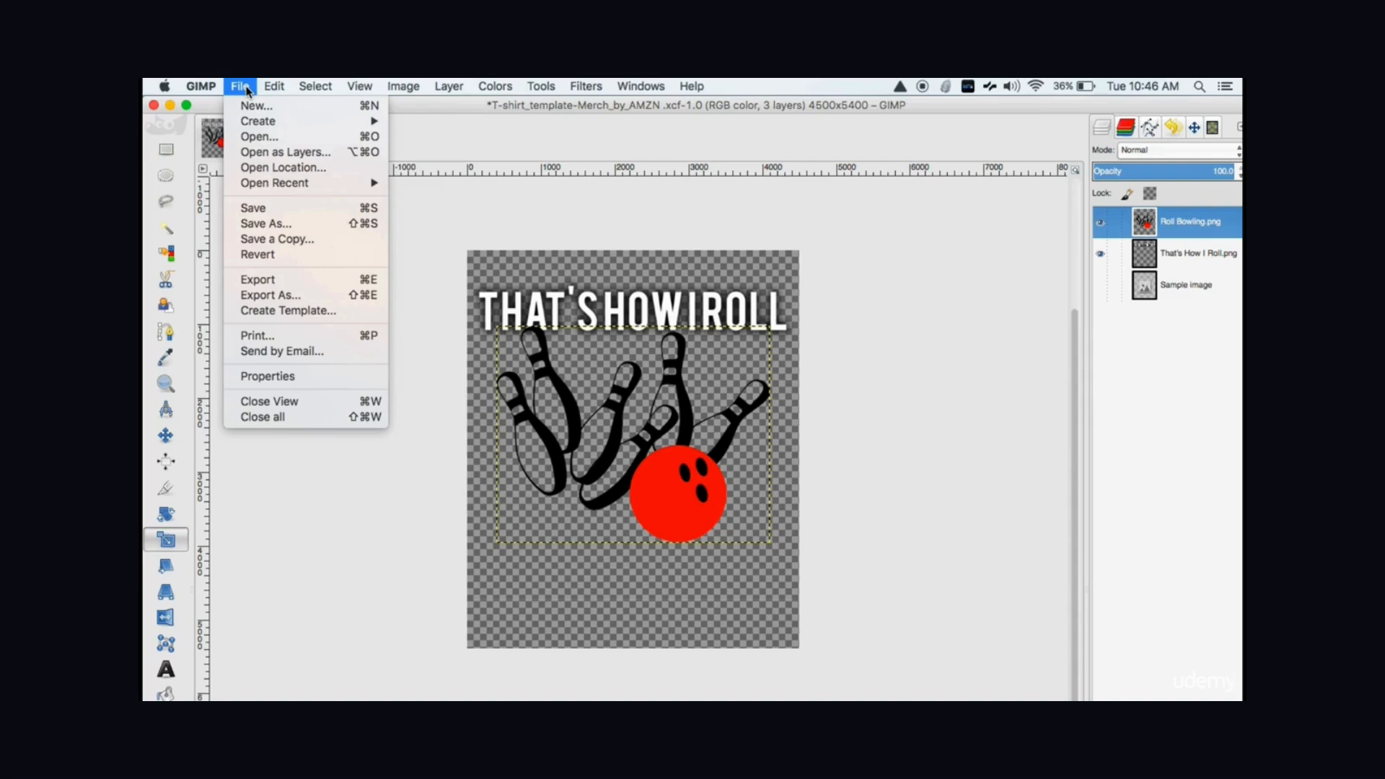
{"action": "left_click", "coordinate": [267, 296]}
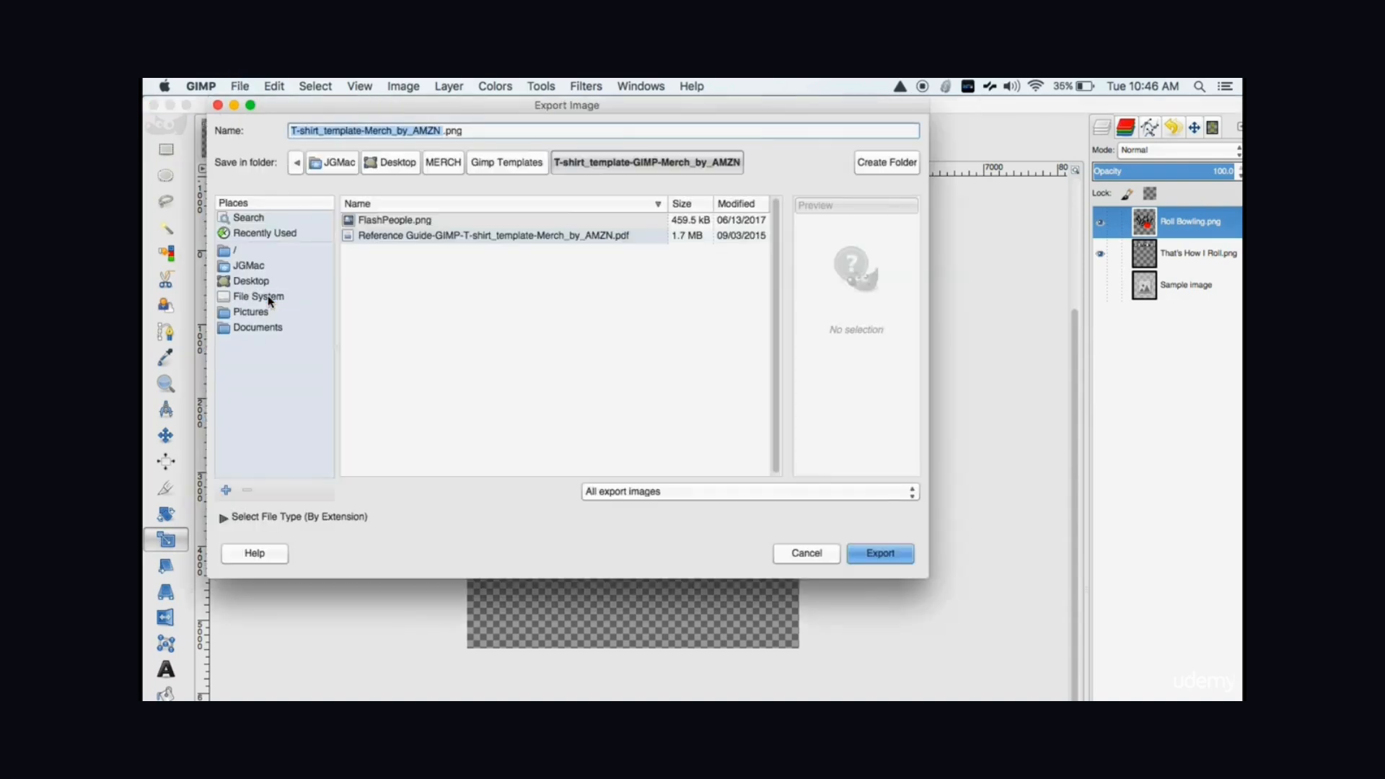
{"action": "left_click", "coordinate": [445, 164]}
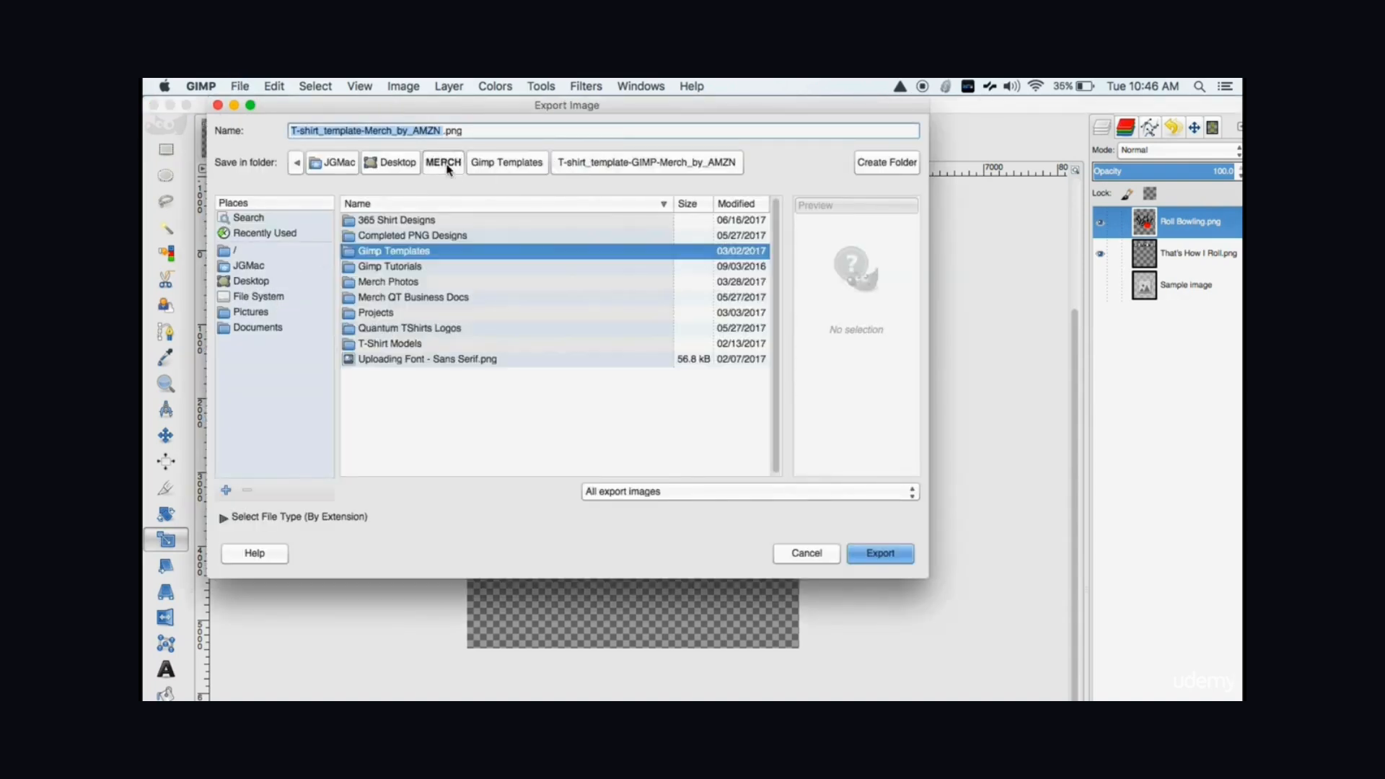
{"action": "left_click", "coordinate": [377, 167]}
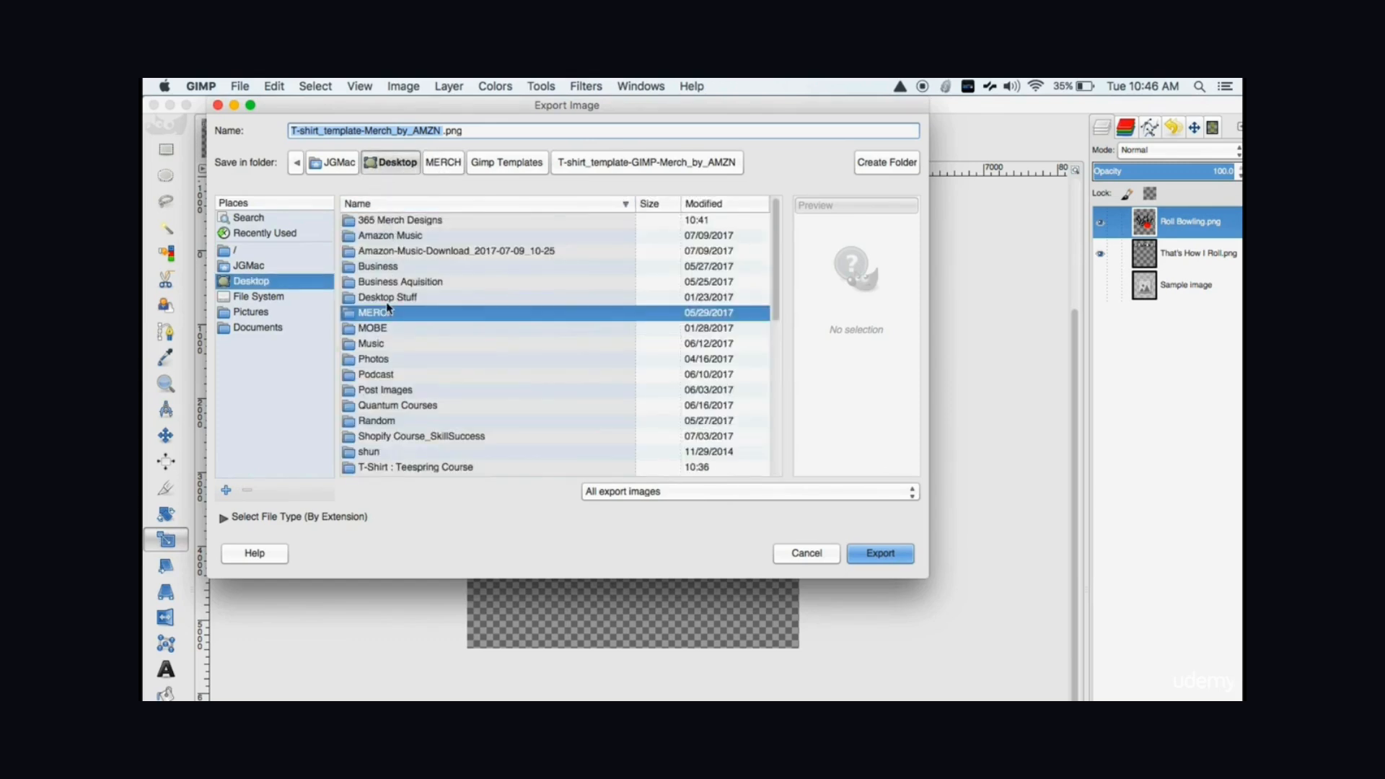
{"action": "double_click", "coordinate": [395, 468]}
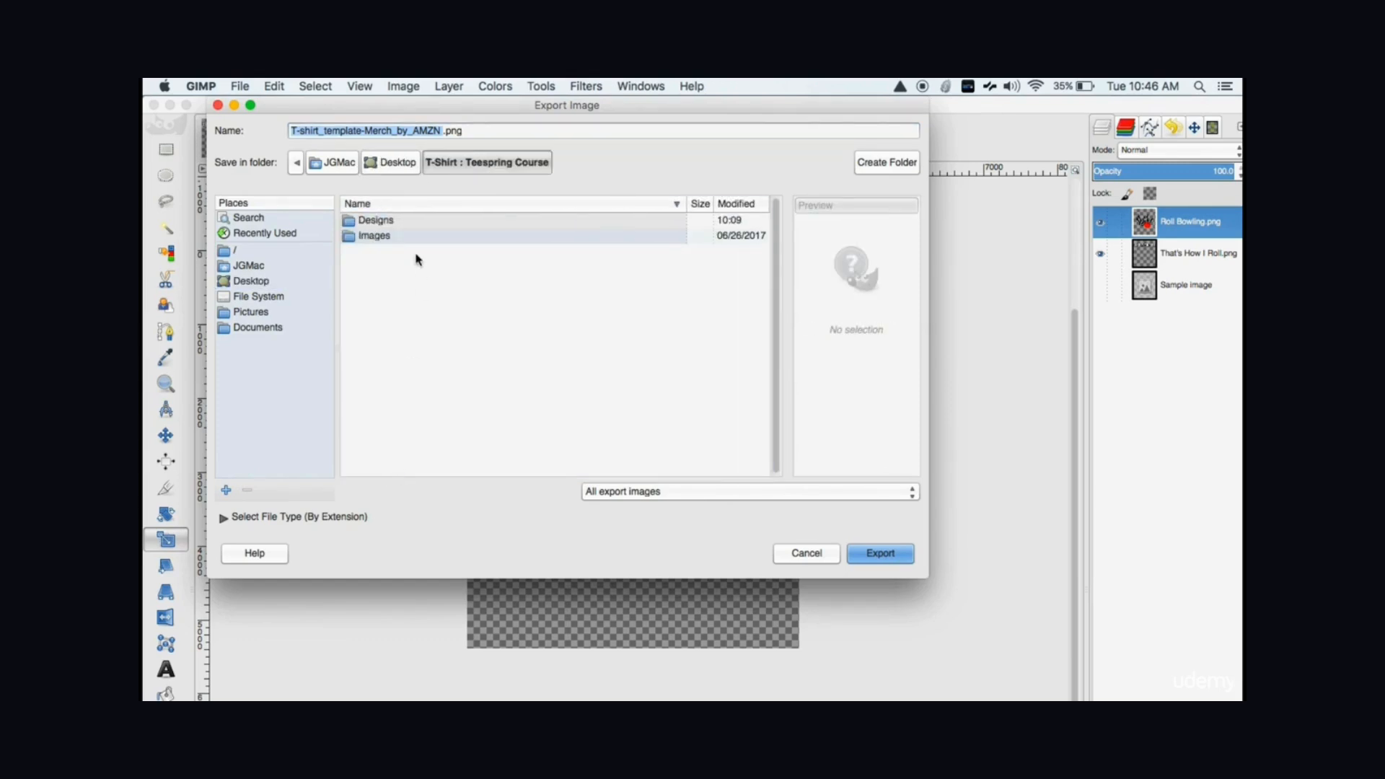
{"action": "double_click", "coordinate": [408, 222]}
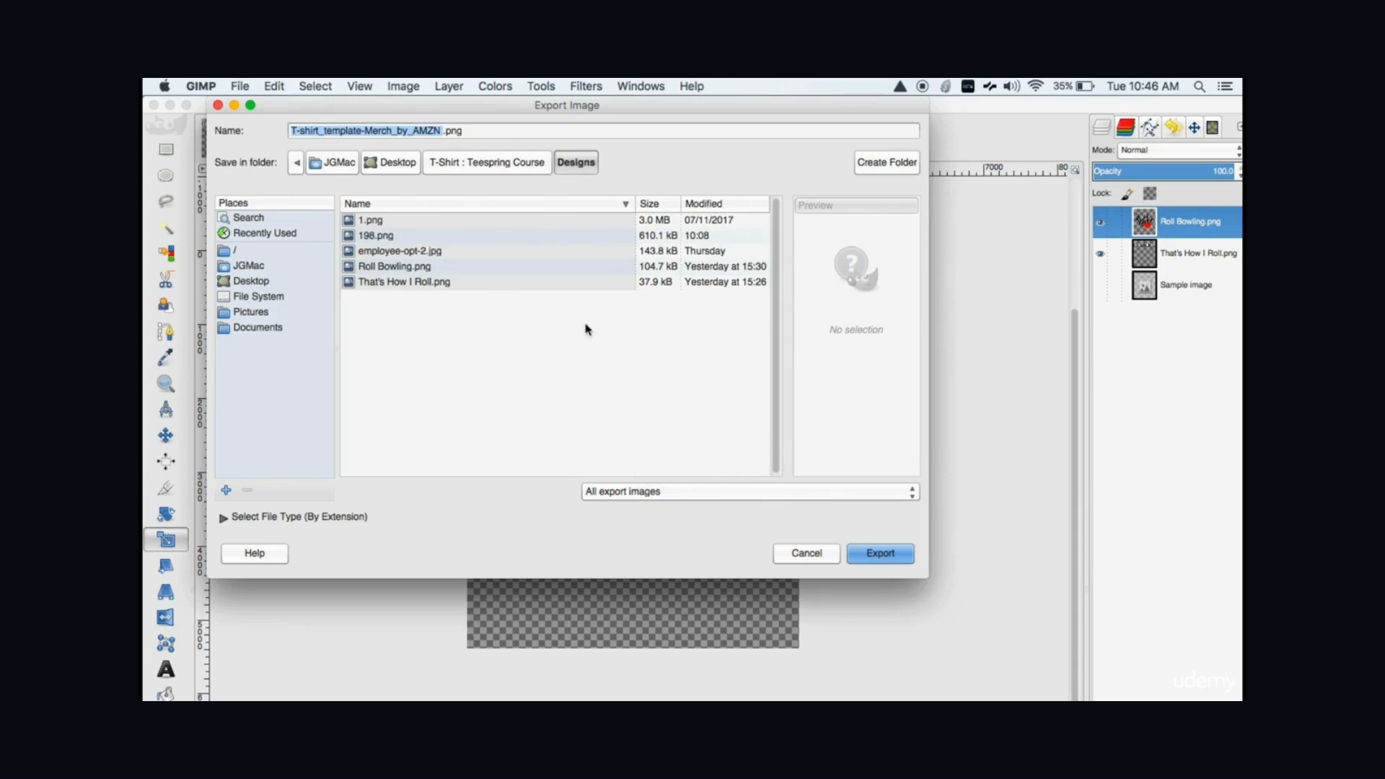
Export the design as Bowling Example.png with the preset PNG options, and minimize the image window
{"action": "left_click", "coordinate": [440, 130]}
{"action": "left_click_drag", "start_coordinate": [442, 130], "coordinate": [289, 131]}
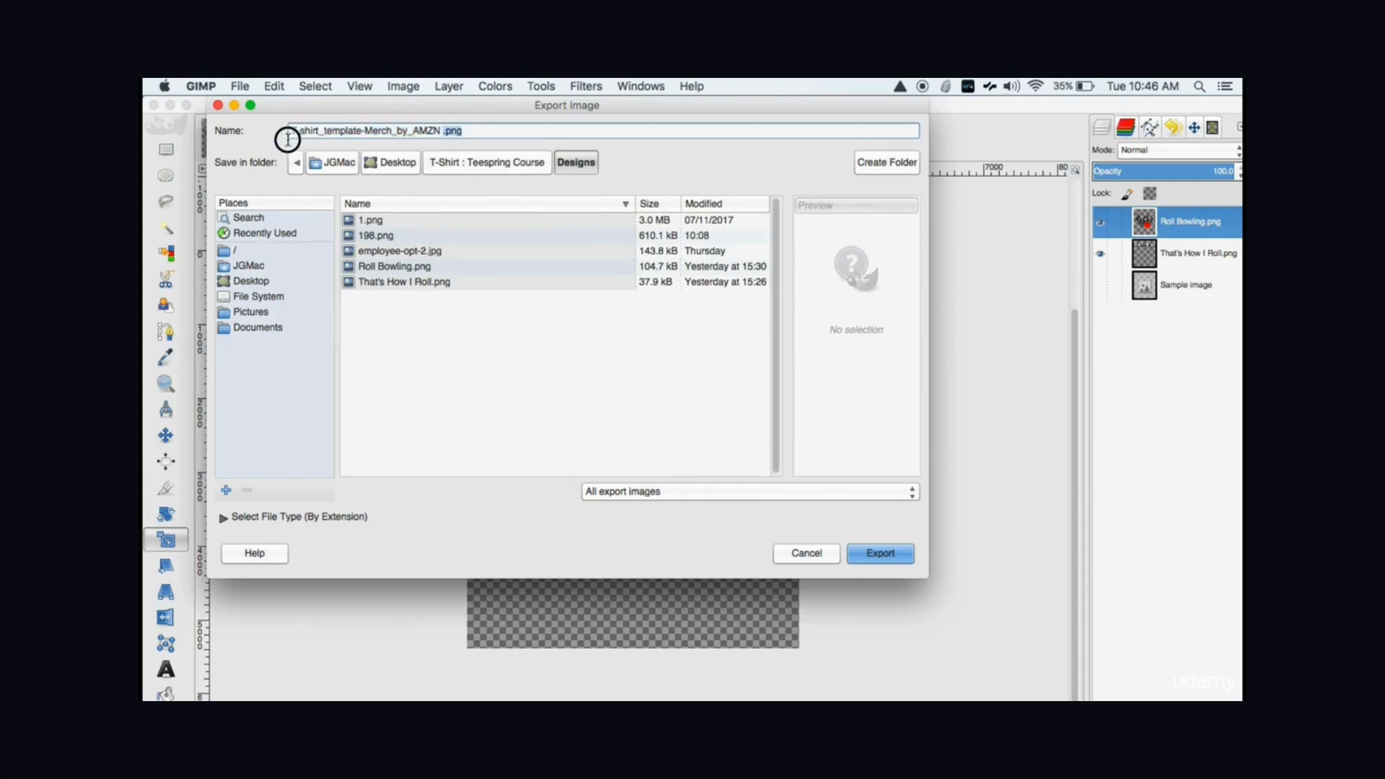
{"action": "type", "text": "Bowling E"}
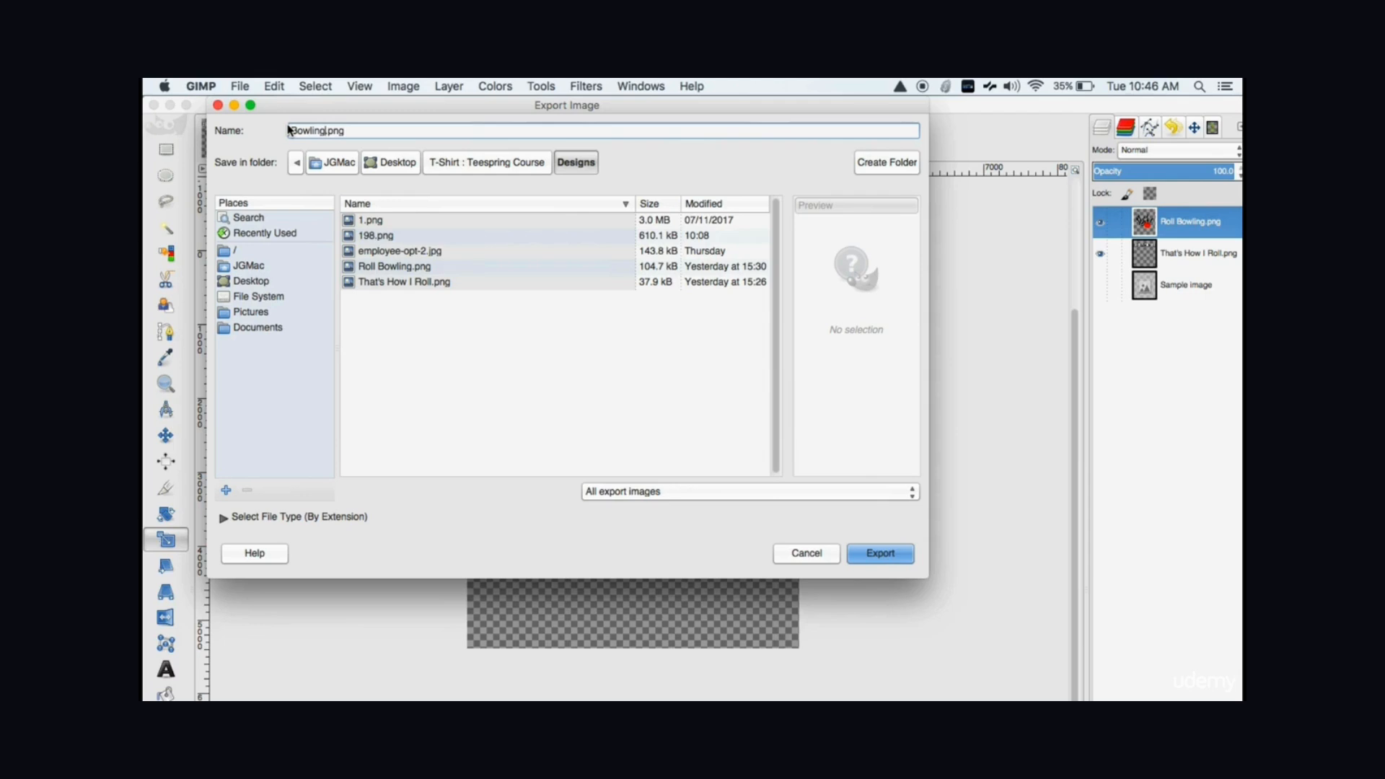
{"action": "type", "text": "xample"}
{"action": "left_click", "coordinate": [880, 554]}
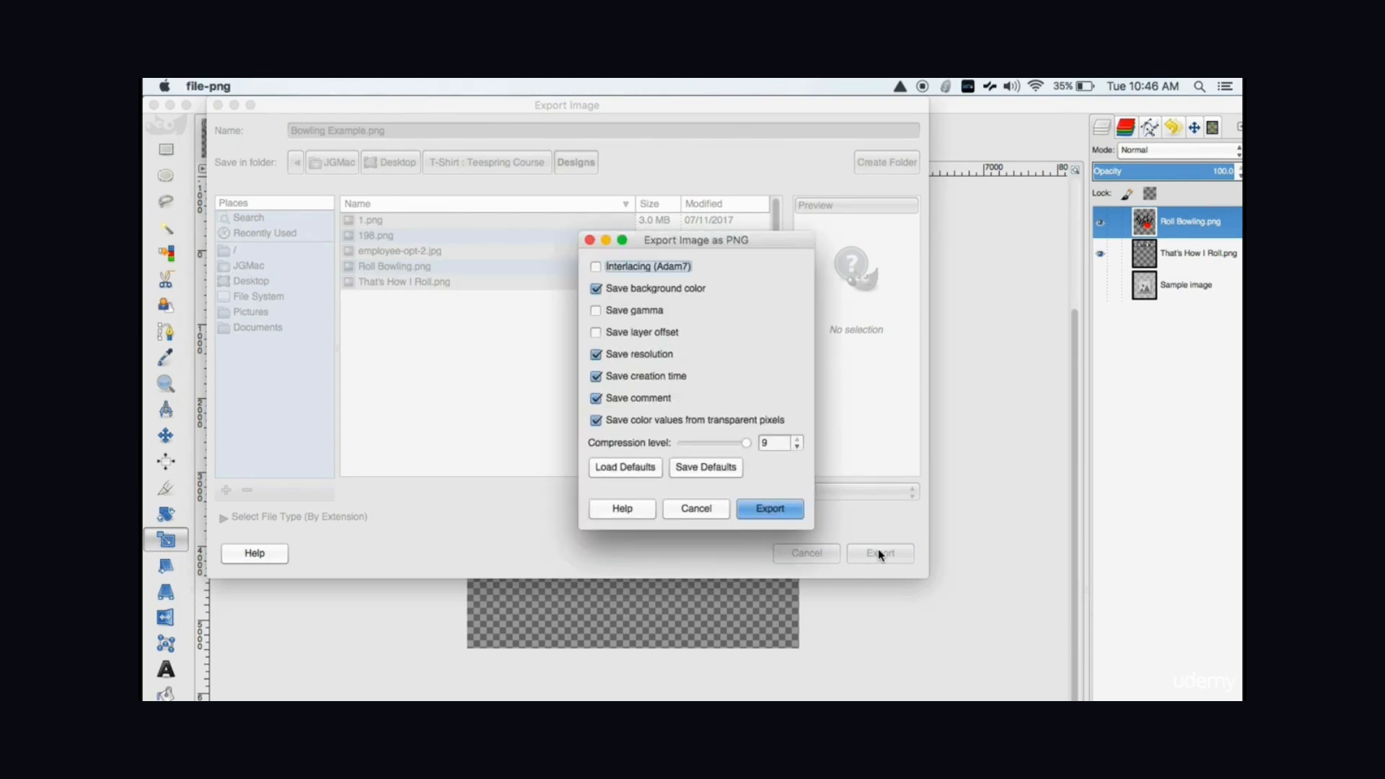
{"action": "left_click", "coordinate": [793, 517]}
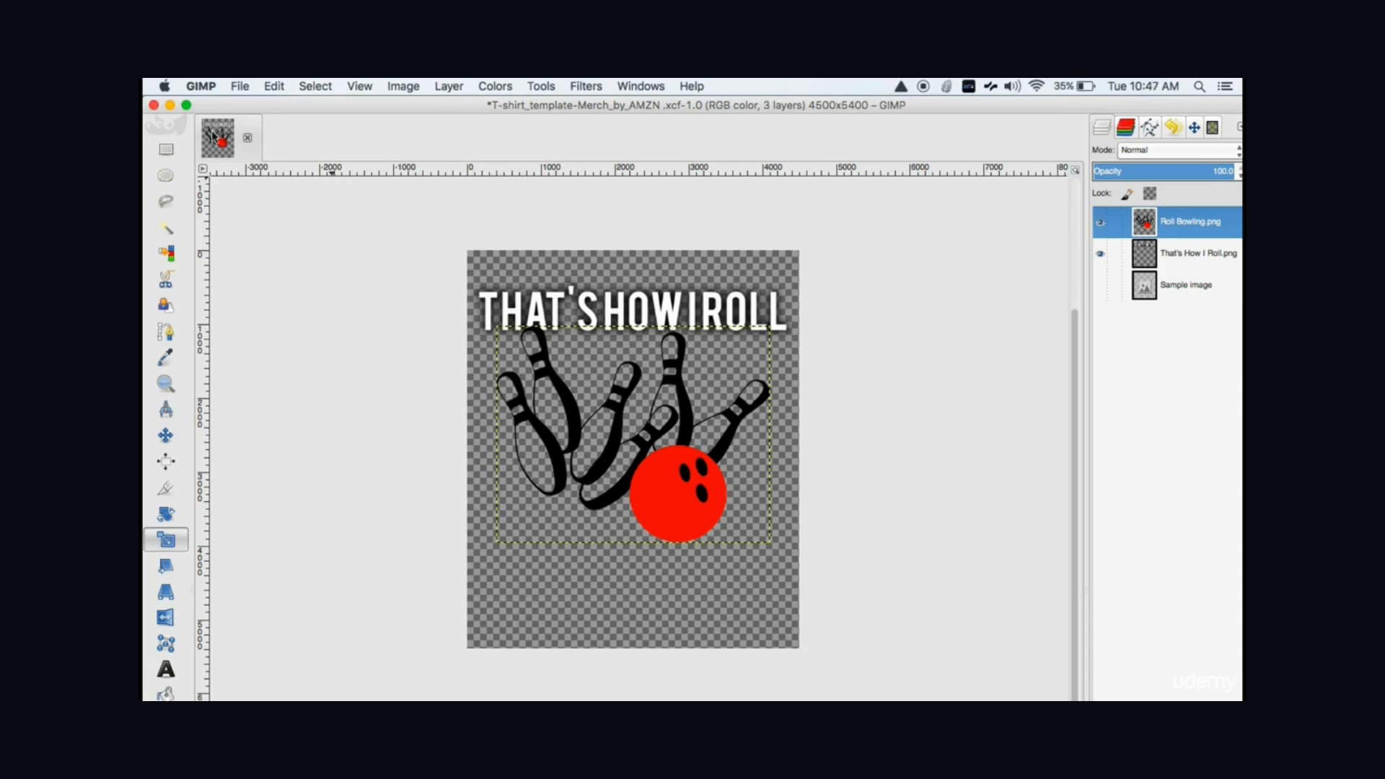
{"action": "left_click", "coordinate": [169, 106]}
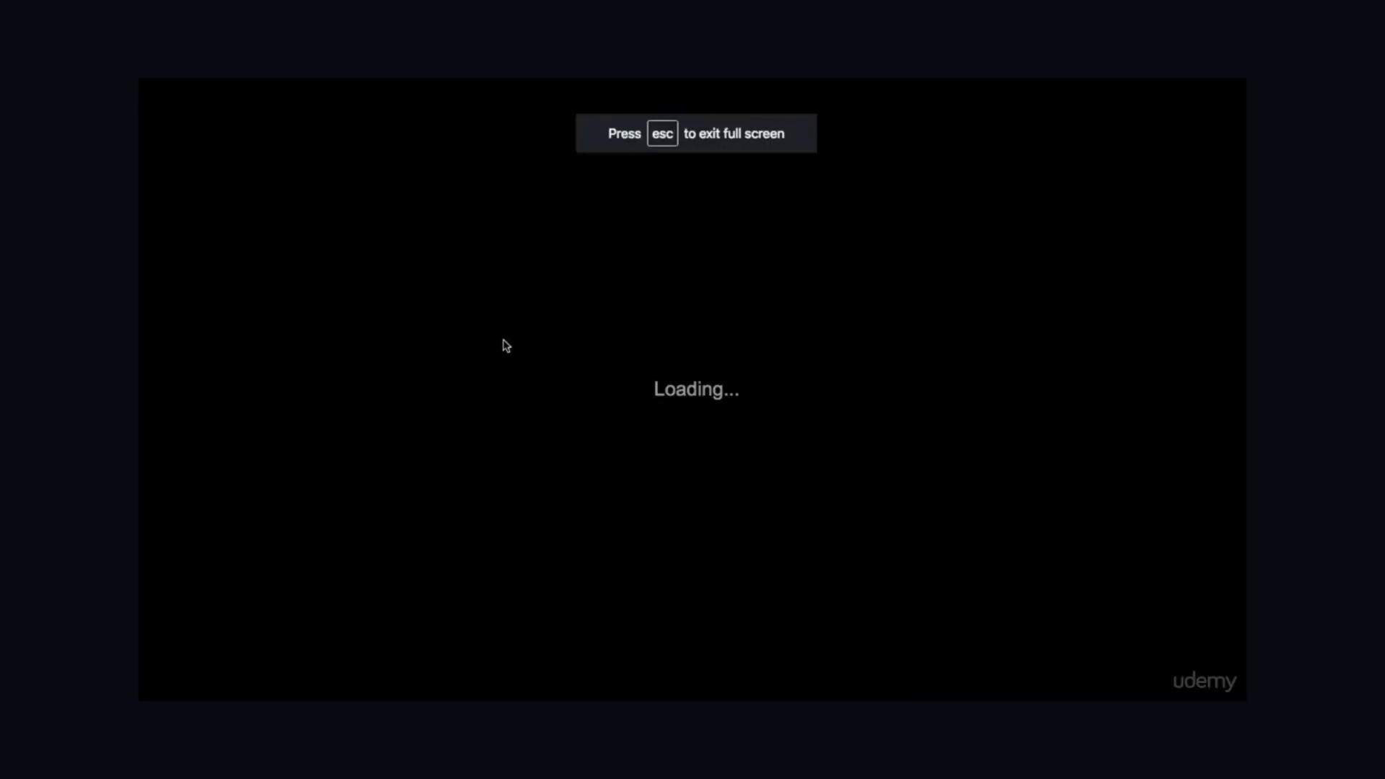